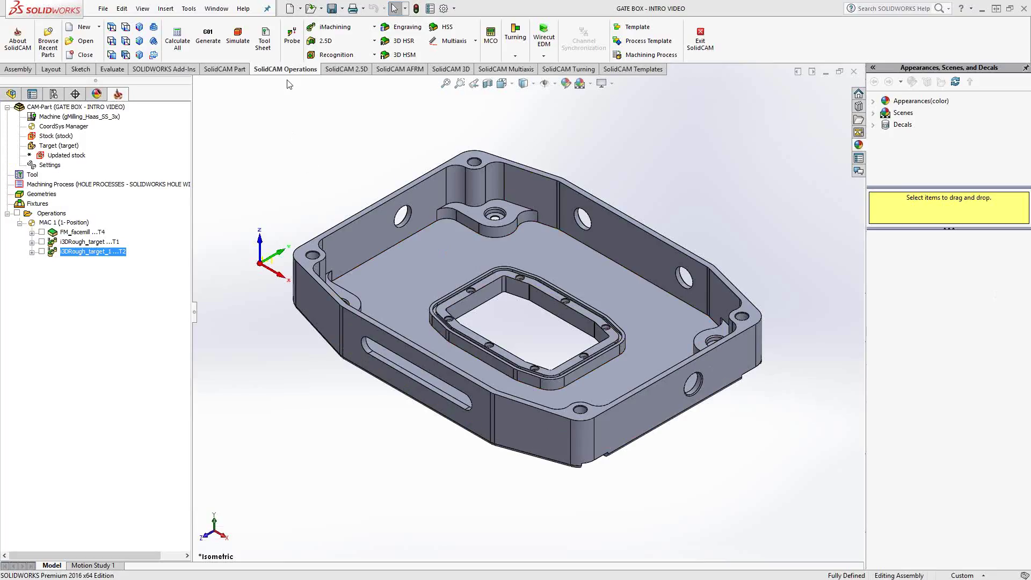
- Add a new Drilling operation after the last operation, using 2D drill on MAC 1
{"action": "left_click", "coordinate": [374, 41]}
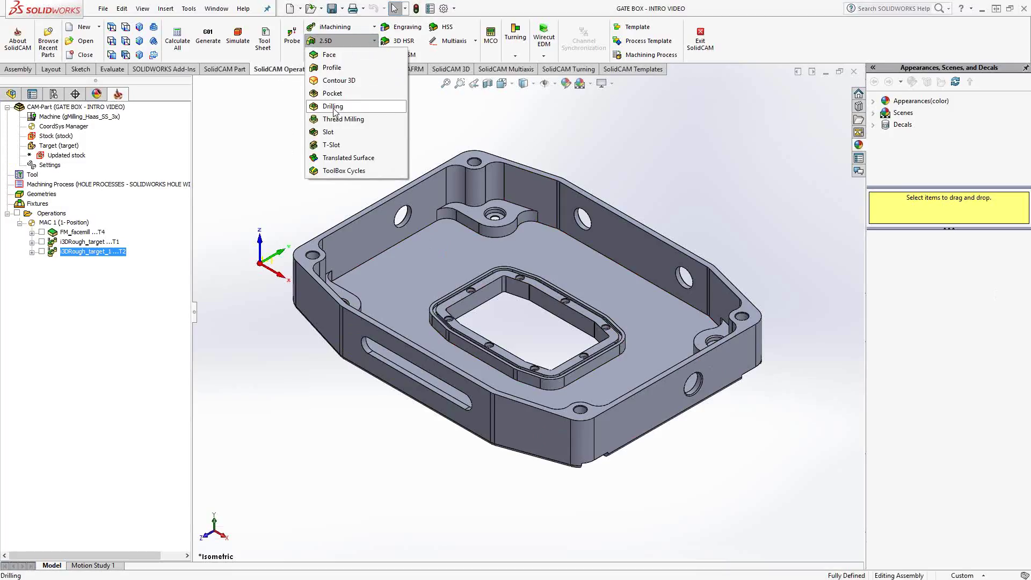
{"action": "right_click", "coordinate": [89, 254]}
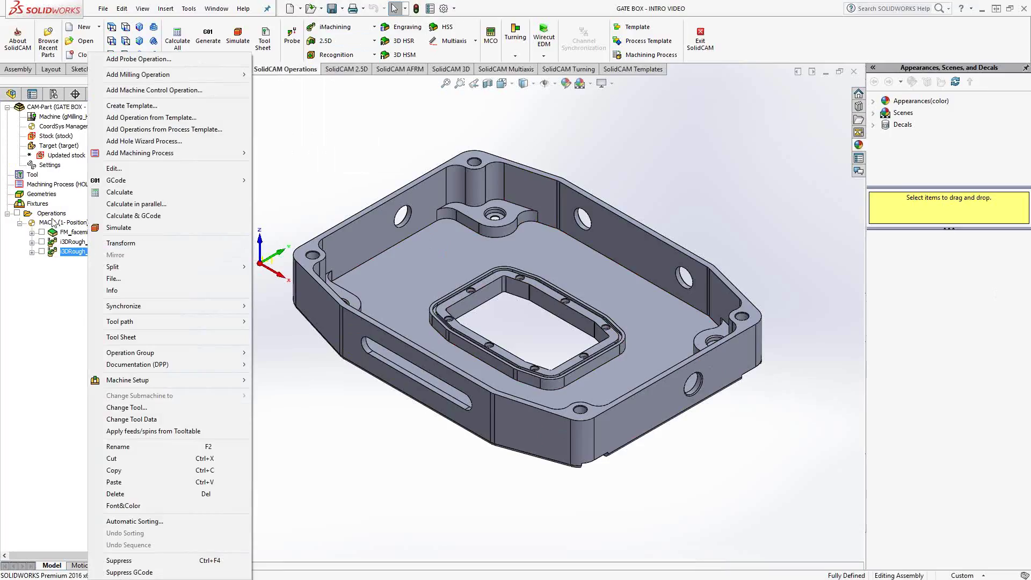
{"action": "mouse_move", "coordinate": [173, 76]}
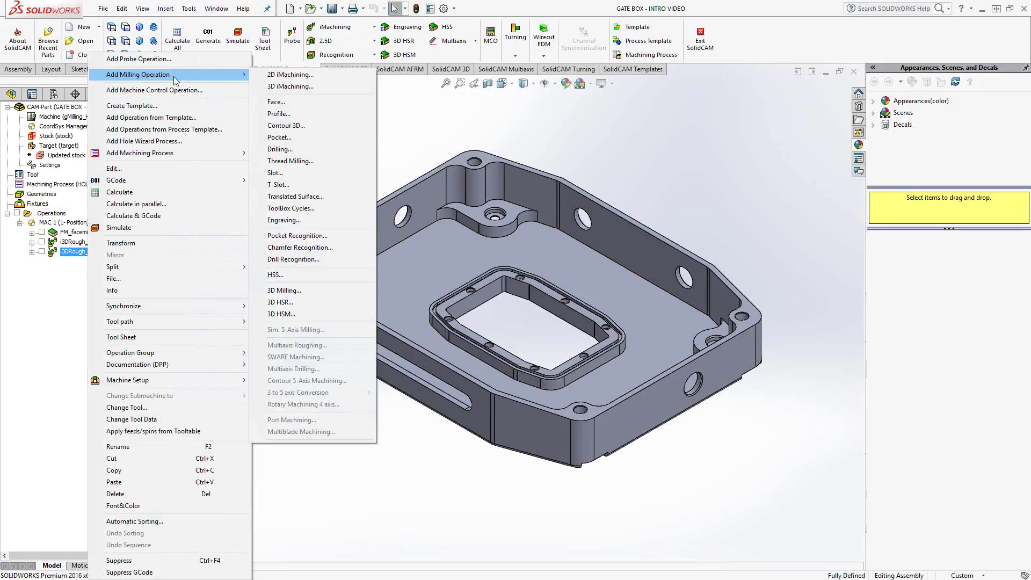
{"action": "left_click", "coordinate": [294, 150]}
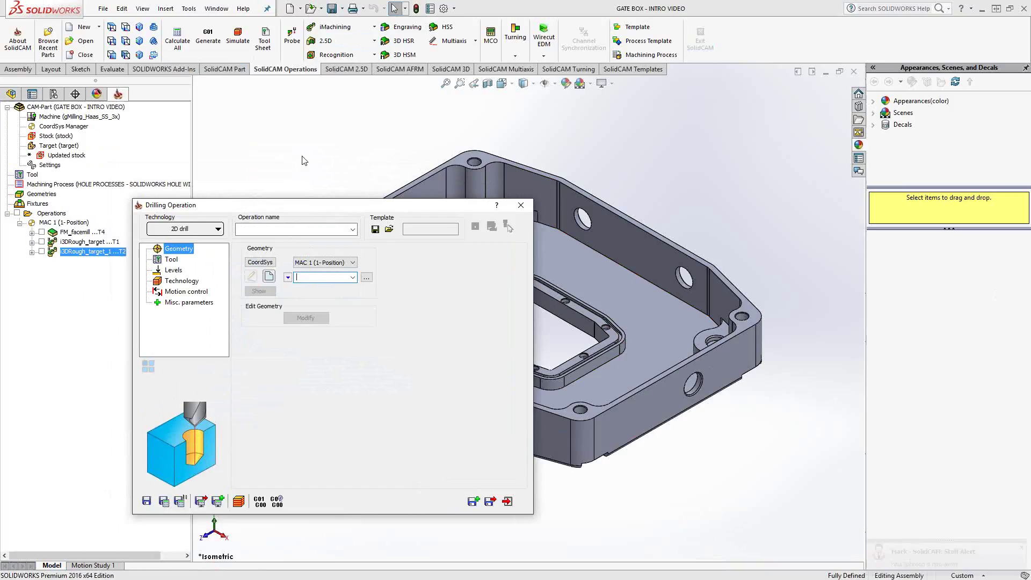
{"action": "left_click", "coordinate": [269, 276]}
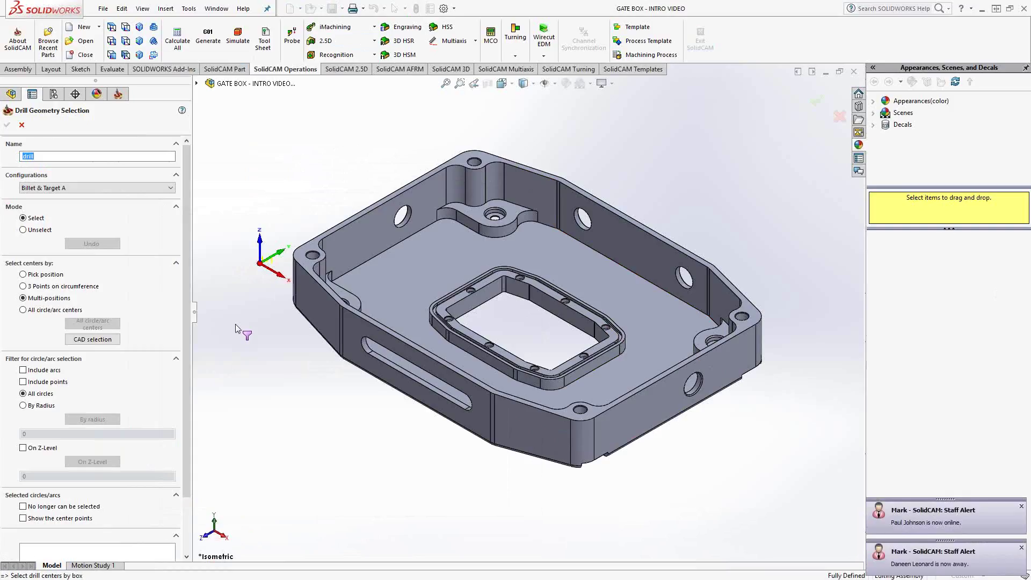
{"action": "middle_click_drag", "start_coordinate": [250, 282], "coordinate": [258, 312]}
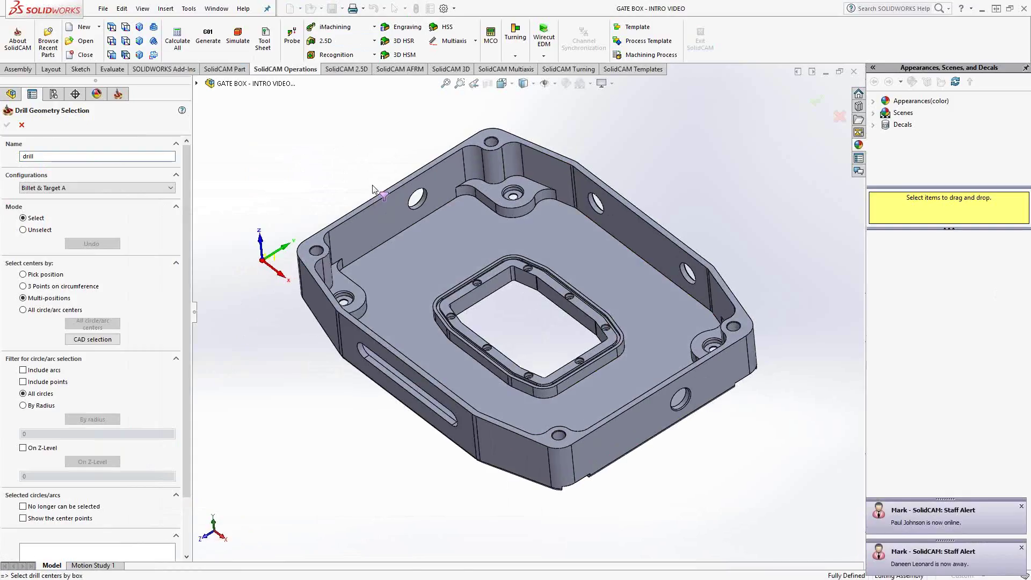
{"action": "left_click", "coordinate": [316, 246]}
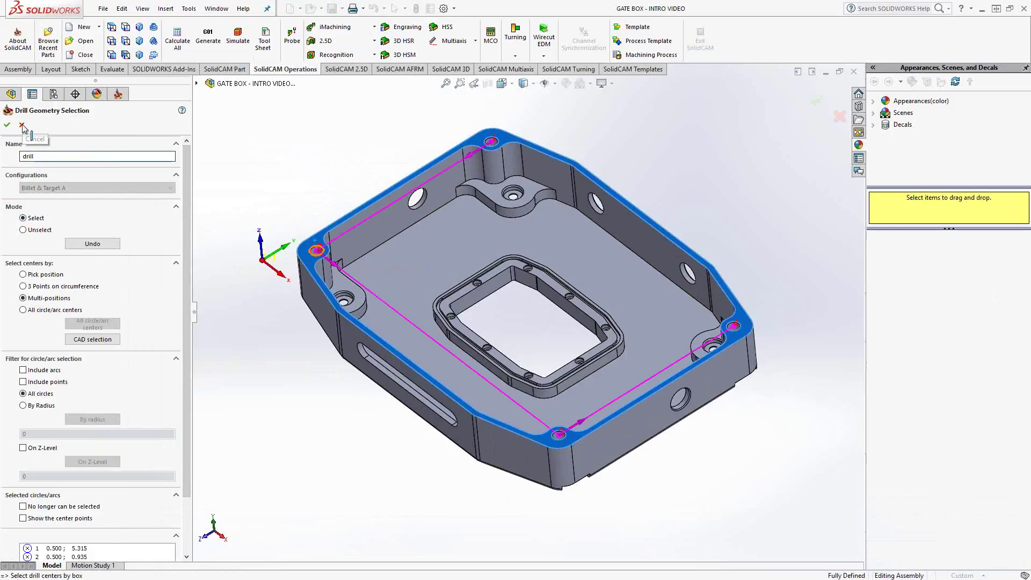
{"action": "scroll", "coordinate": [345, 230], "scroll_direction": "down", "scroll_amount": 5}
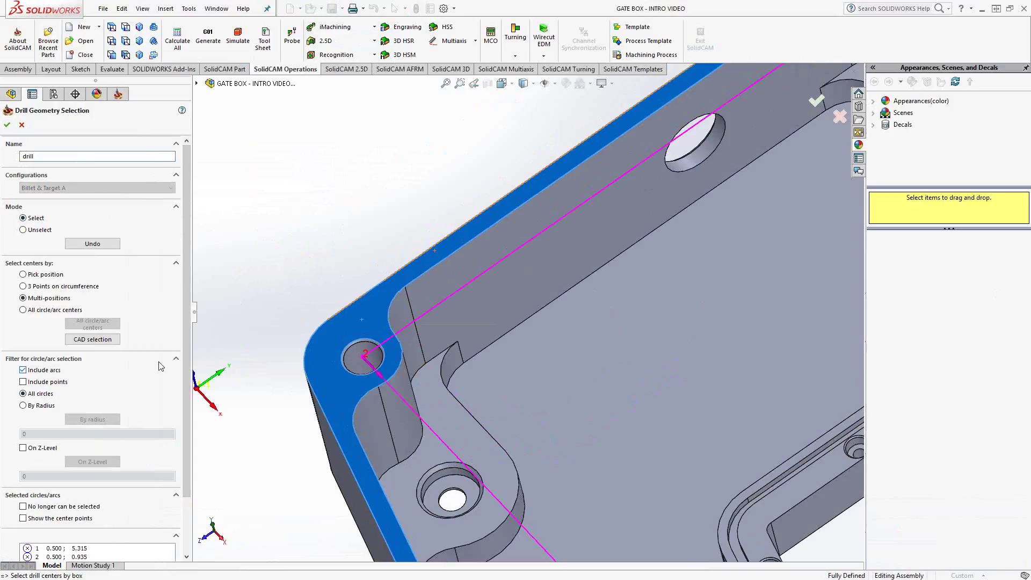
{"action": "left_click", "coordinate": [22, 126]}
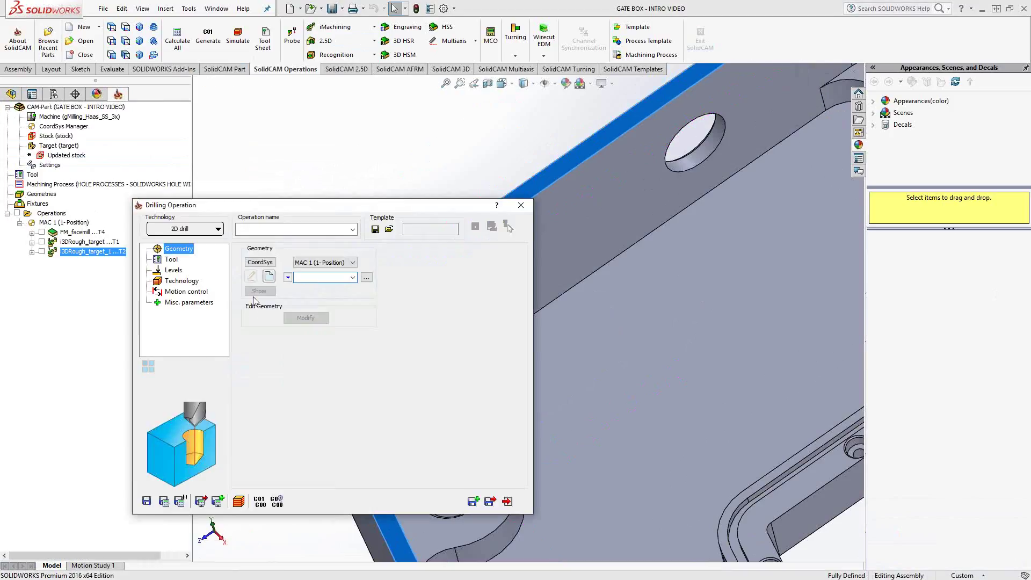
{"action": "left_click", "coordinate": [270, 278]}
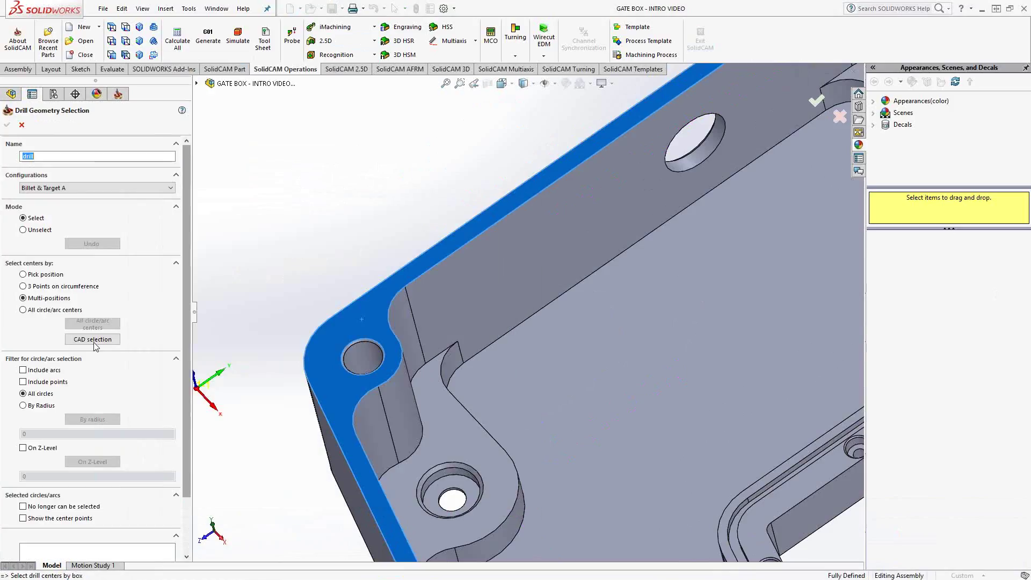
{"action": "left_click", "coordinate": [23, 370]}
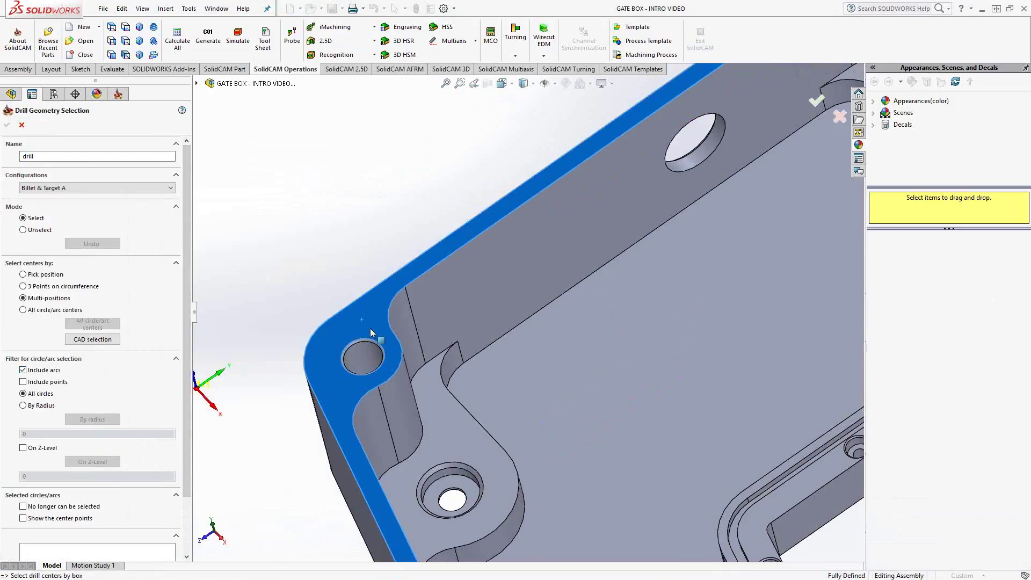
{"action": "left_click", "coordinate": [372, 307]}
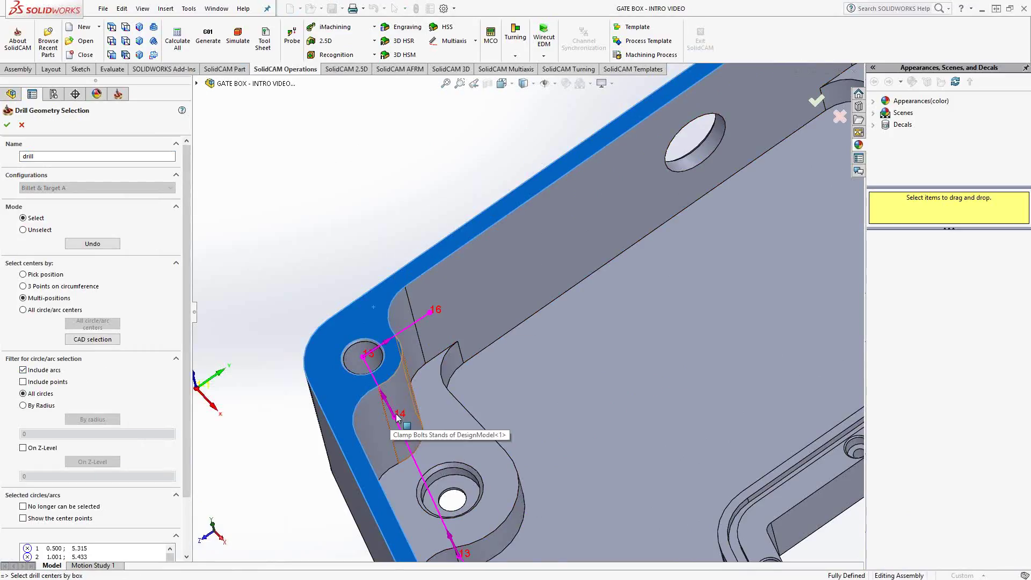
{"action": "scroll", "coordinate": [411, 405], "scroll_direction": "up", "scroll_amount": 5}
{"action": "middle_click_drag", "start_coordinate": [534, 408], "coordinate": [644, 436]}
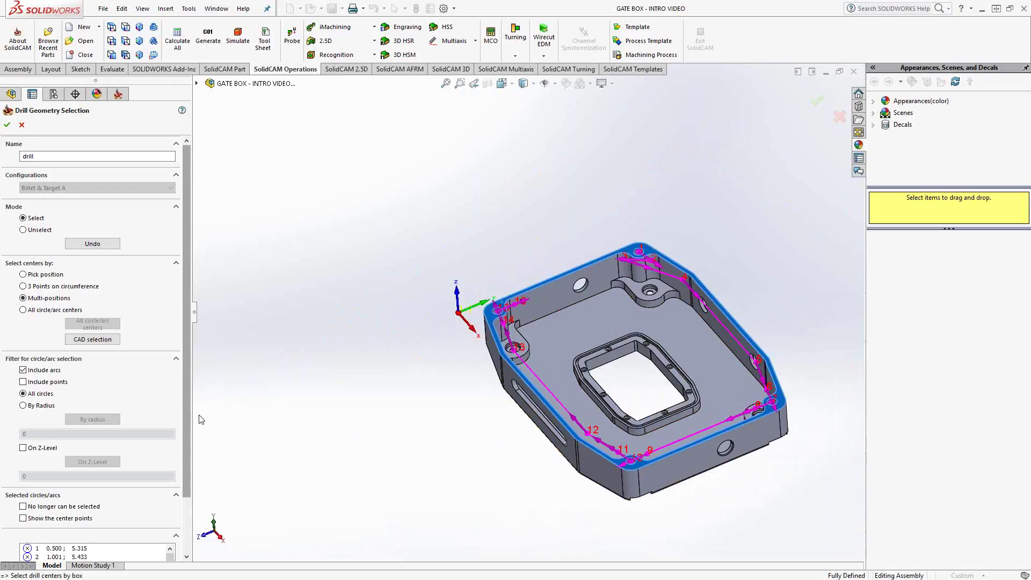
{"action": "middle_click_drag", "start_coordinate": [516, 349], "coordinate": [553, 324]}
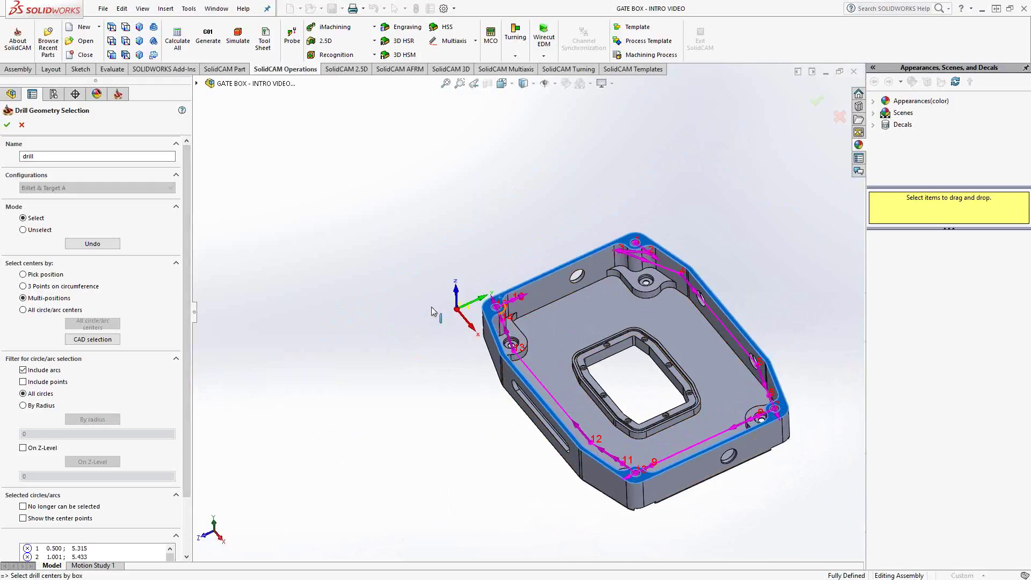
{"action": "left_click", "coordinate": [22, 126]}
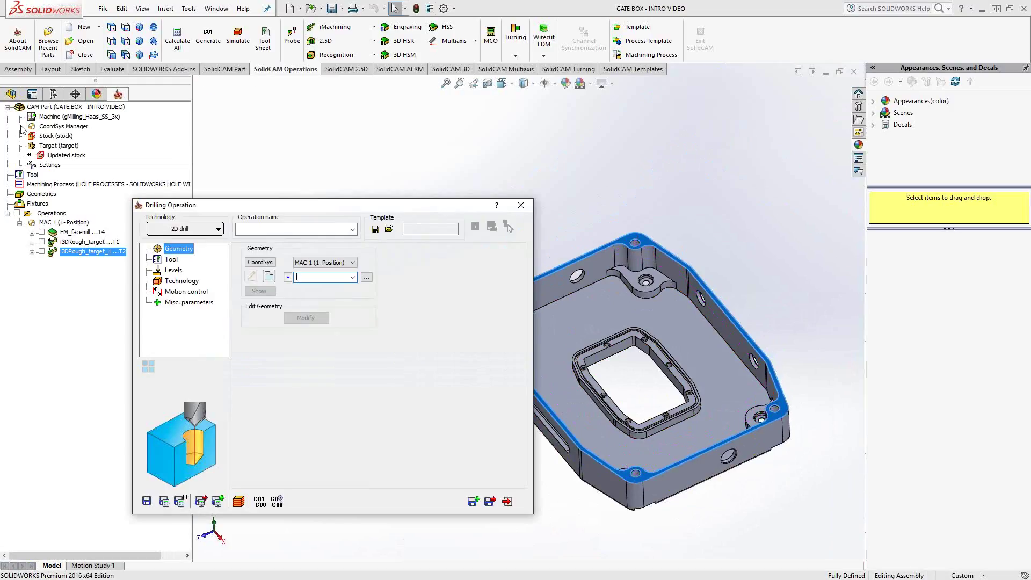
- Define drill geometry 'drill' using arc centres filtered by the corner arc's 0.265 radius
{"action": "left_click", "coordinate": [269, 276]}
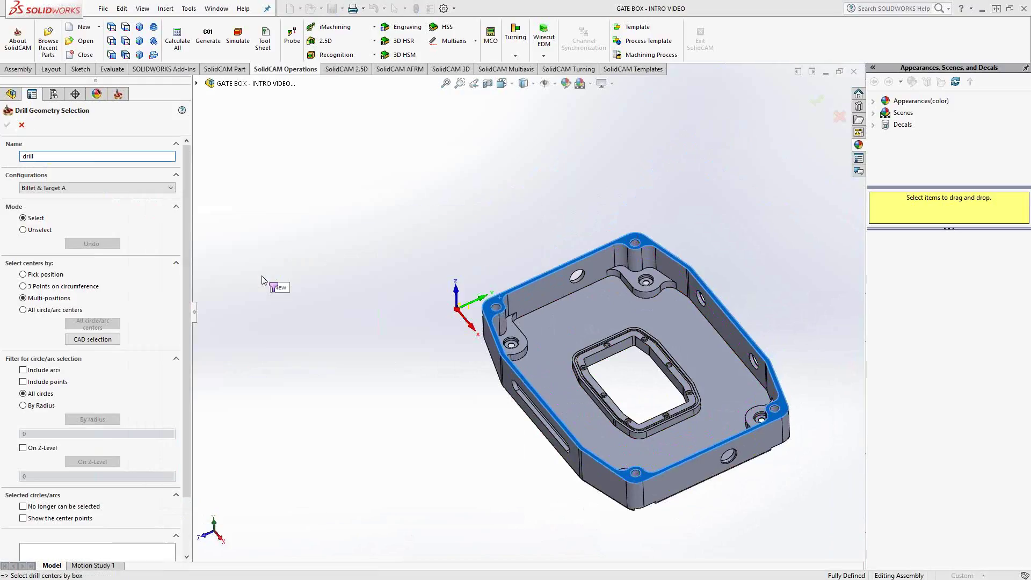
{"action": "left_click", "coordinate": [23, 369]}
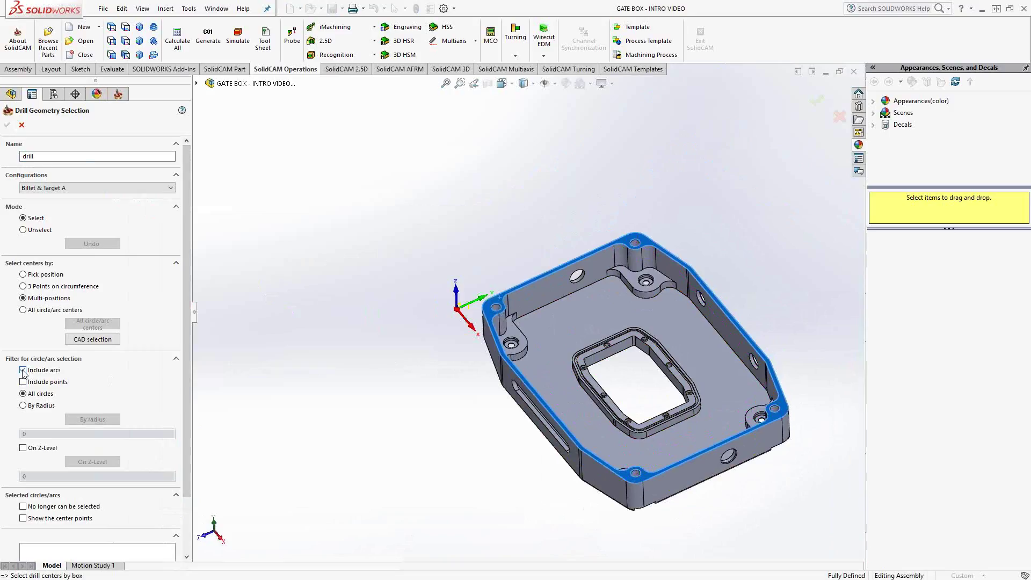
{"action": "left_click", "coordinate": [23, 406]}
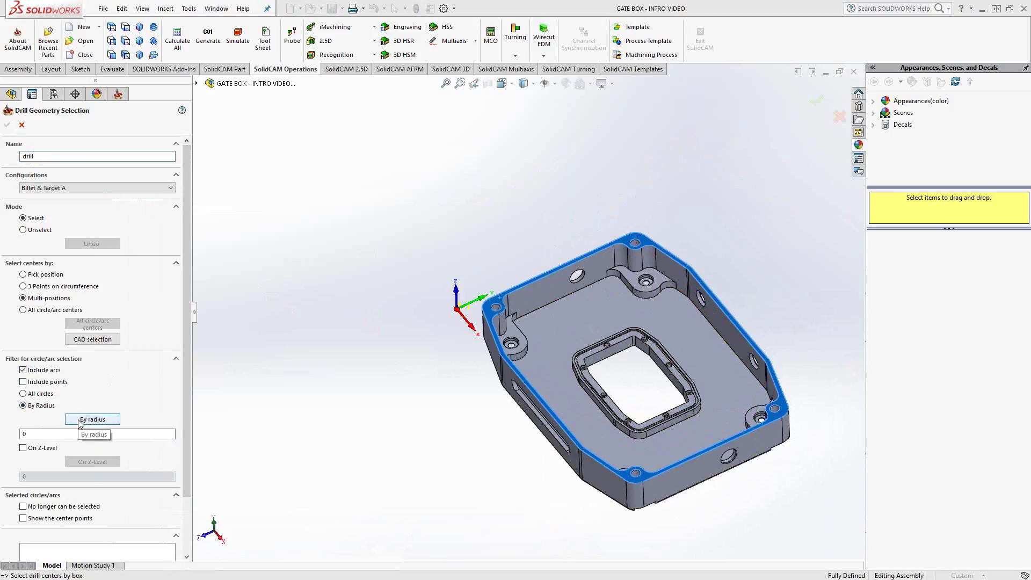
{"action": "left_click", "coordinate": [80, 420]}
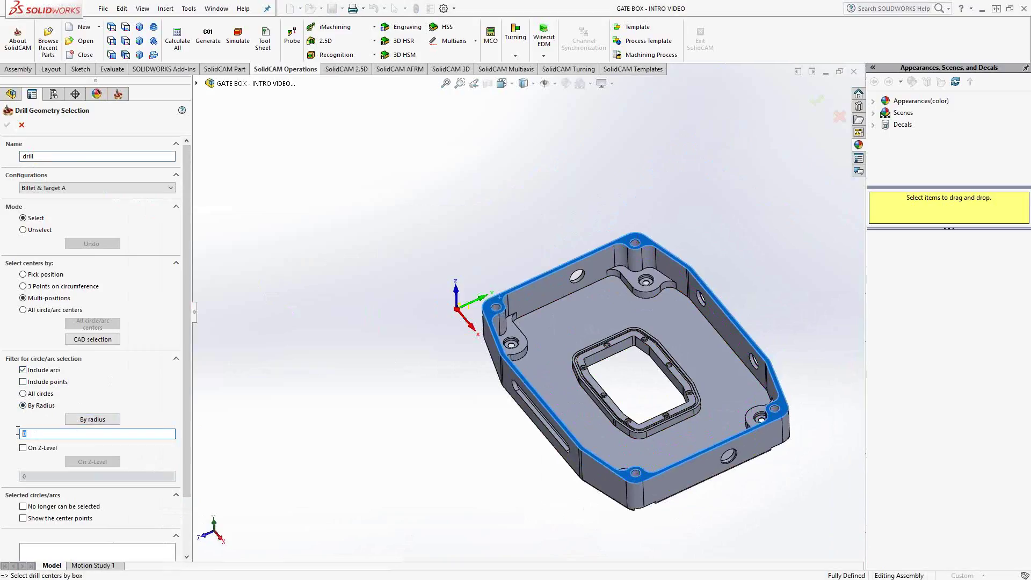
{"action": "left_click", "coordinate": [79, 420]}
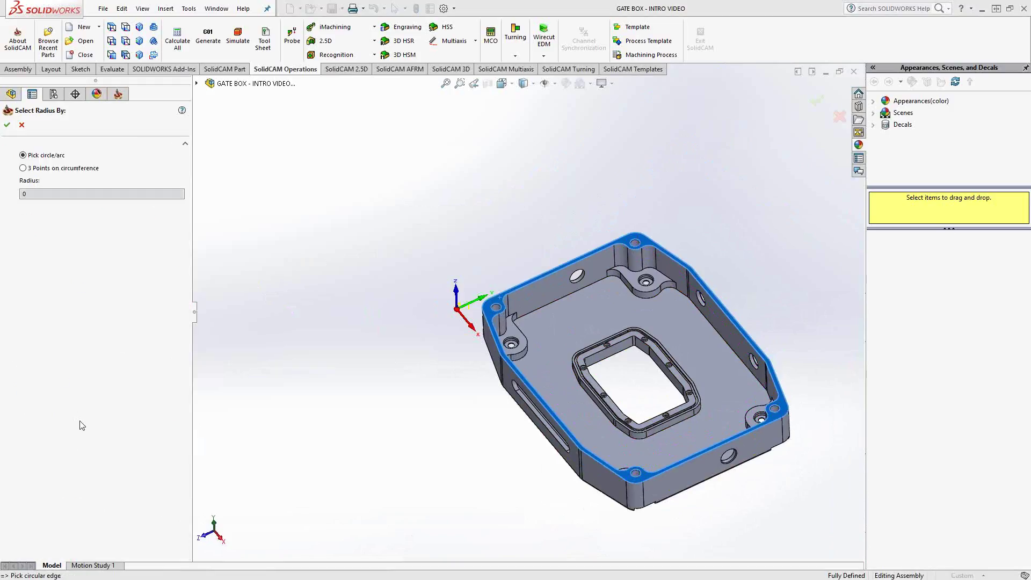
{"action": "middle_click_drag", "start_coordinate": [529, 267], "coordinate": [538, 270]}
{"action": "scroll", "coordinate": [538, 270], "scroll_direction": "up", "scroll_amount": 8}
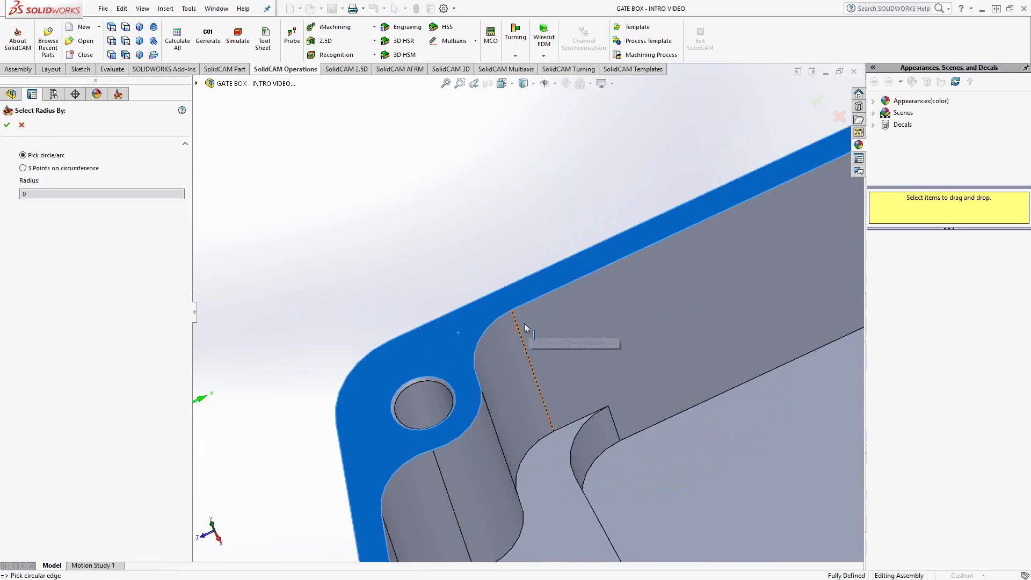
{"action": "left_click", "coordinate": [488, 323]}
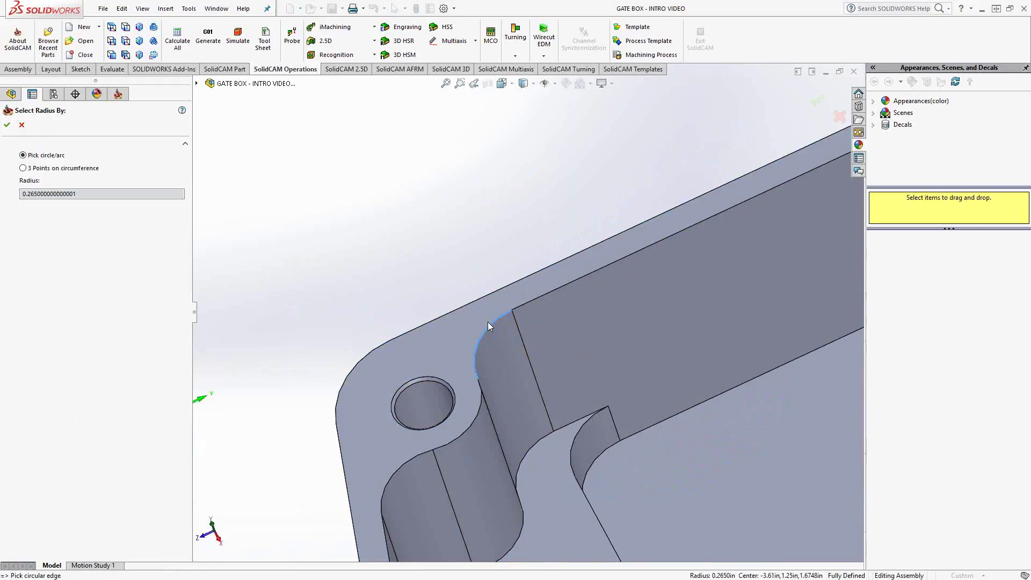
{"action": "left_click", "coordinate": [7, 126]}
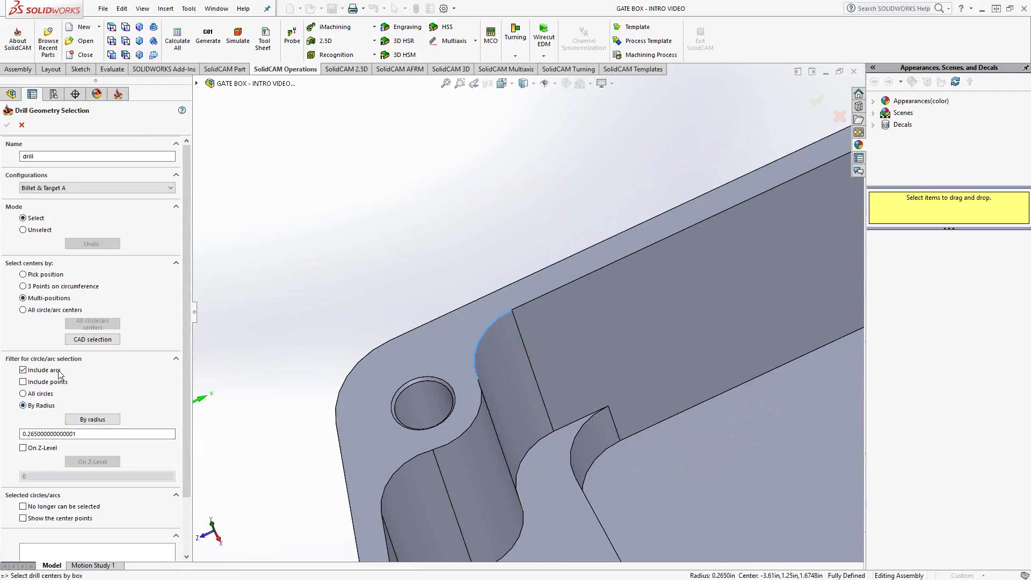
- Pick the top face to collect the matching hole centres and inspect them
{"action": "left_click", "coordinate": [445, 346]}
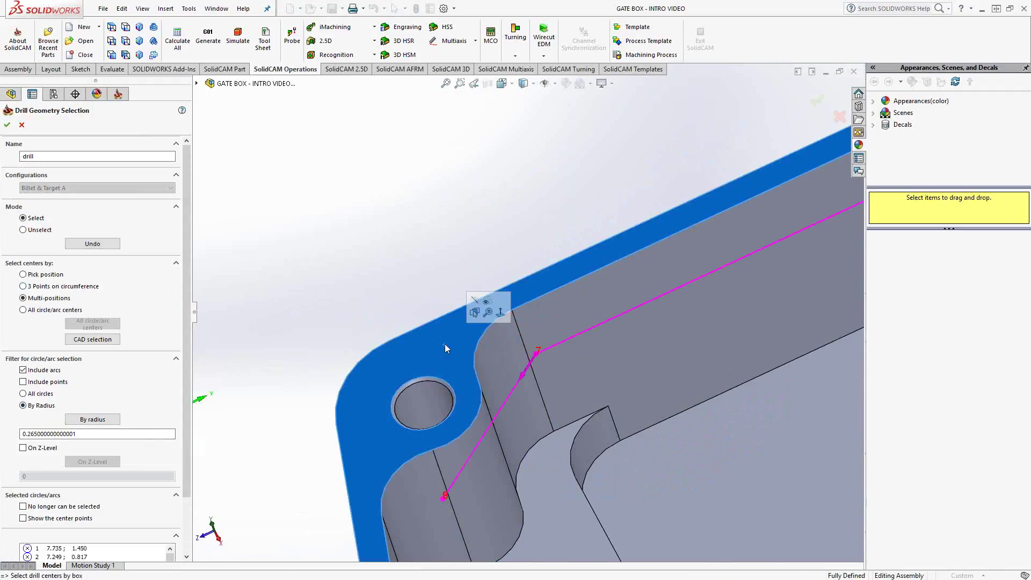
{"action": "scroll", "coordinate": [446, 343], "scroll_direction": "up", "scroll_amount": 8}
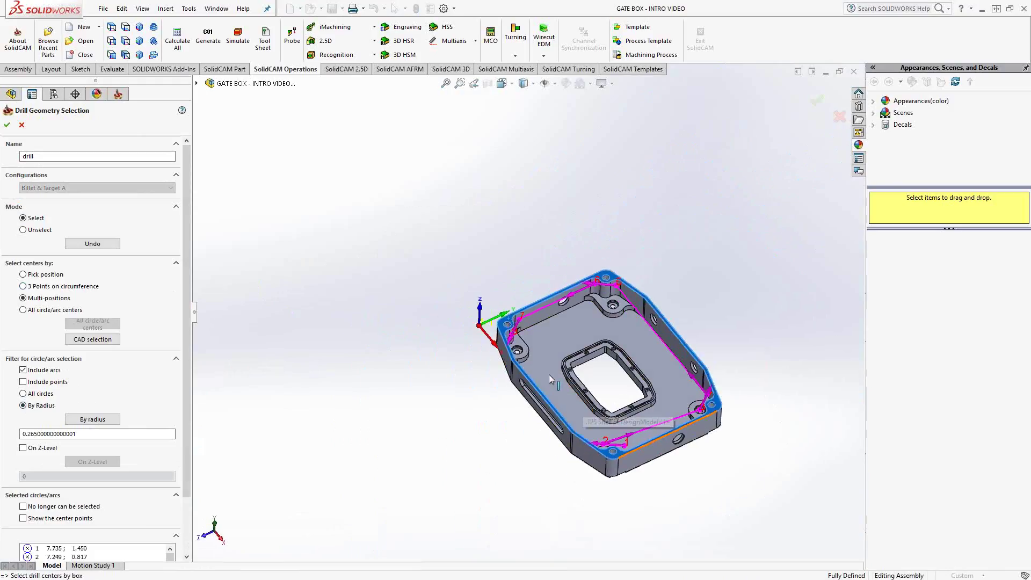
{"action": "middle_click_drag", "start_coordinate": [549, 374], "coordinate": [247, 262]}
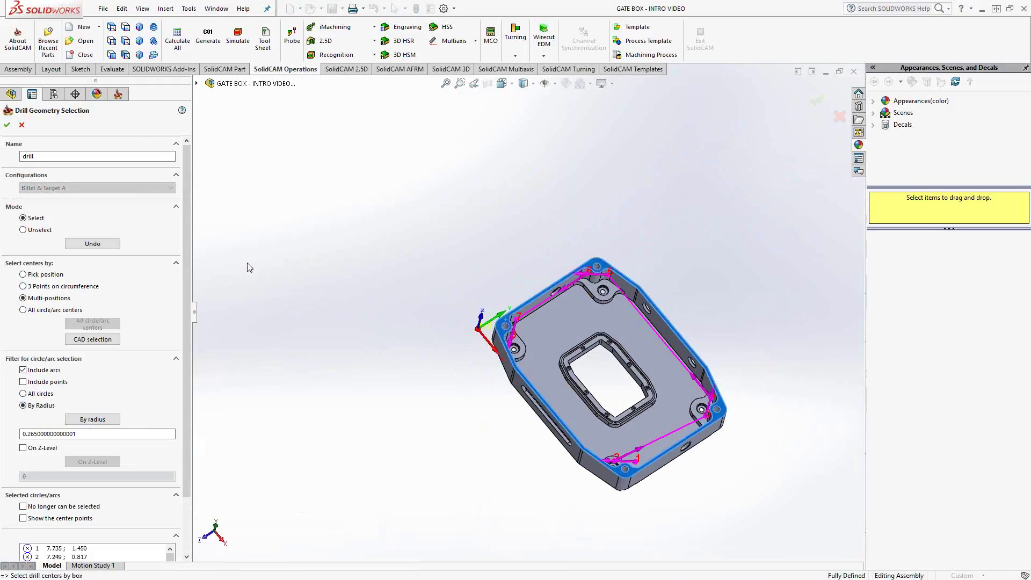
- Confirm the drill geometry and show its points on the gate box
{"action": "left_click", "coordinate": [7, 127]}
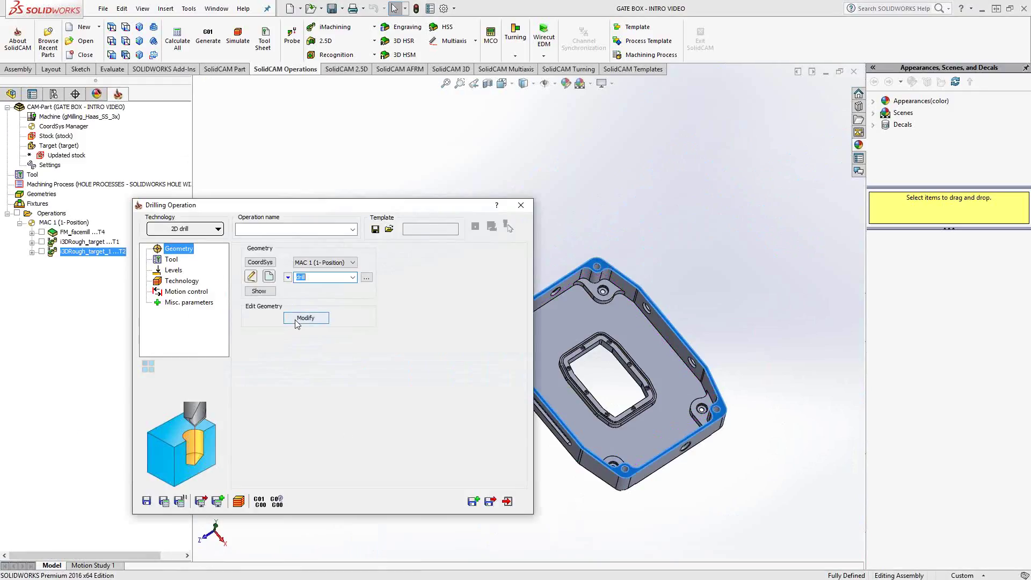
{"action": "left_click", "coordinate": [259, 290]}
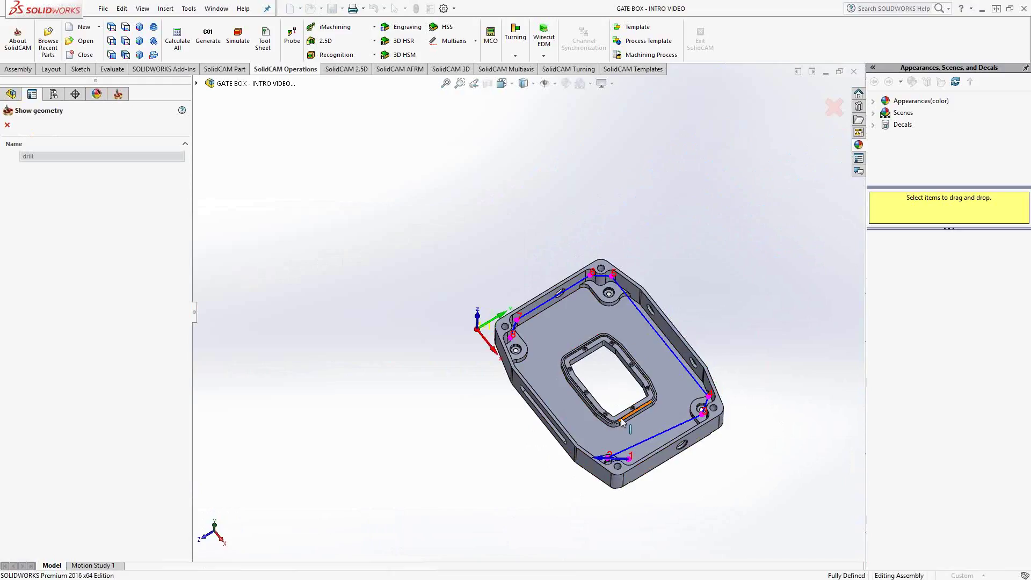
{"action": "scroll", "coordinate": [617, 418], "scroll_direction": "up", "scroll_amount": 6}
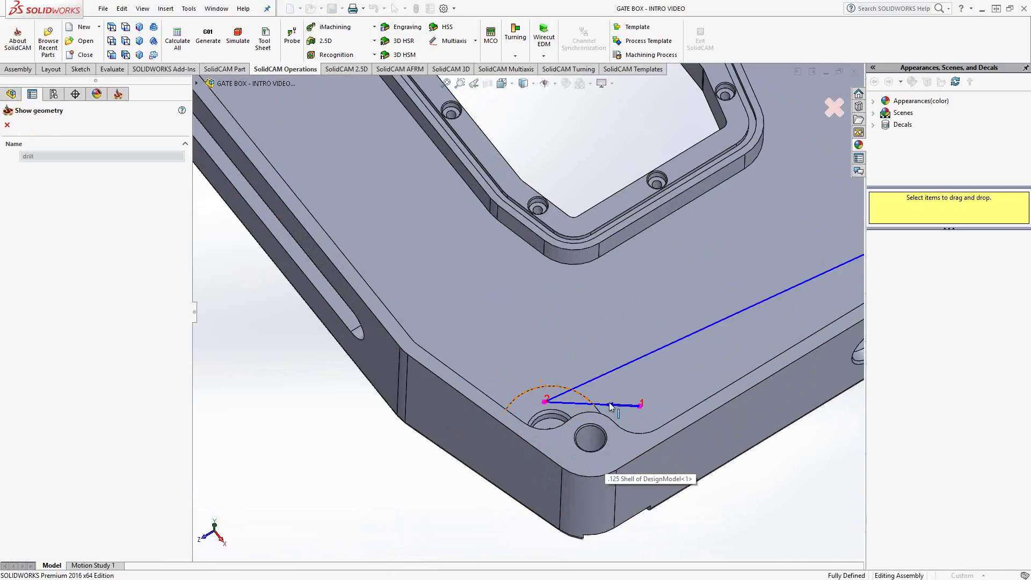
{"action": "scroll", "coordinate": [611, 406], "scroll_direction": "up", "scroll_amount": 2}
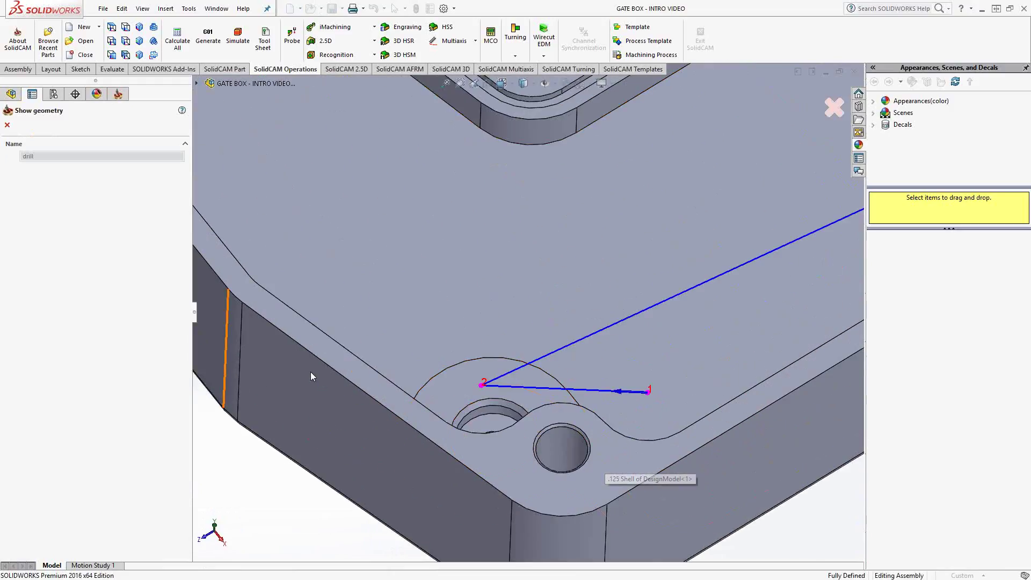
{"action": "left_click", "coordinate": [7, 125]}
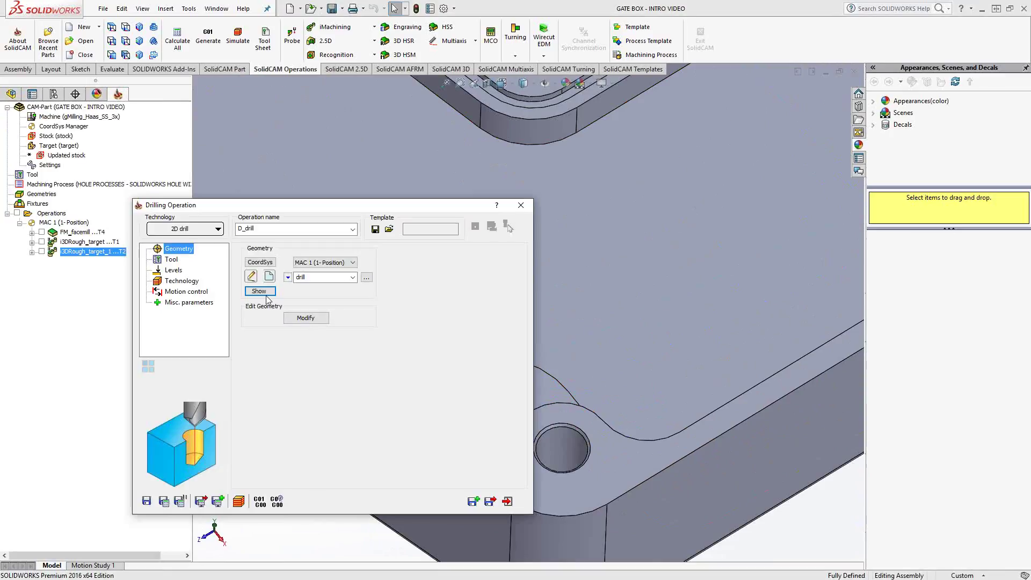
- Edit the drill geometry to swap the order of drill points 1 and 2
{"action": "left_click", "coordinate": [251, 276]}
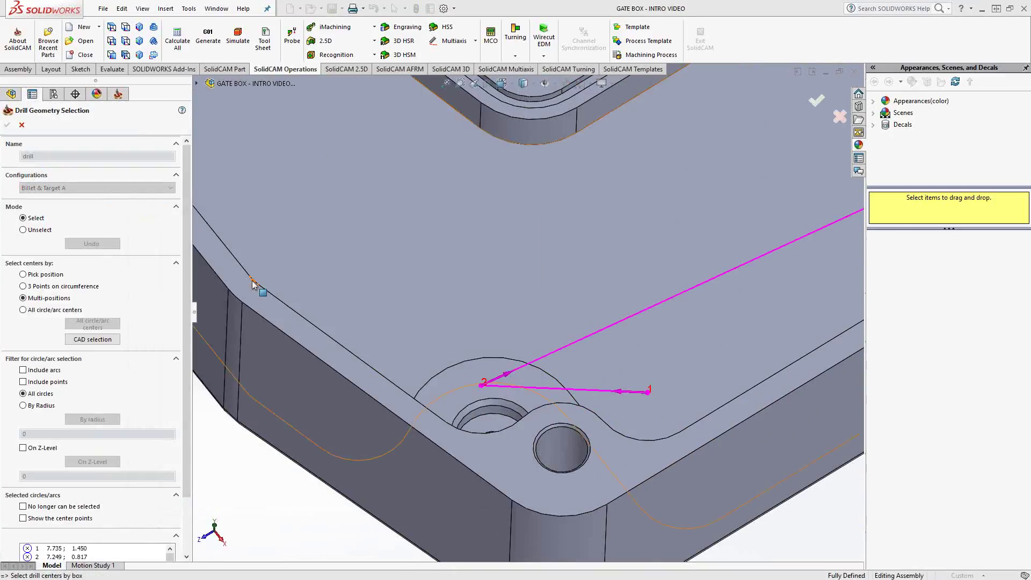
{"action": "scroll", "coordinate": [189, 272], "scroll_direction": "down", "scroll_amount": 3}
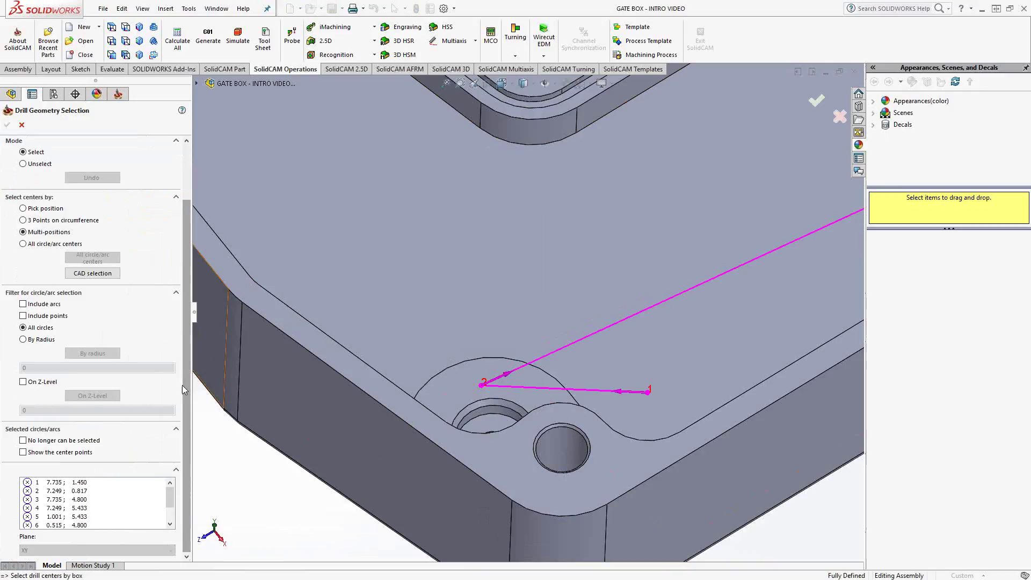
{"action": "left_click", "coordinate": [65, 491]}
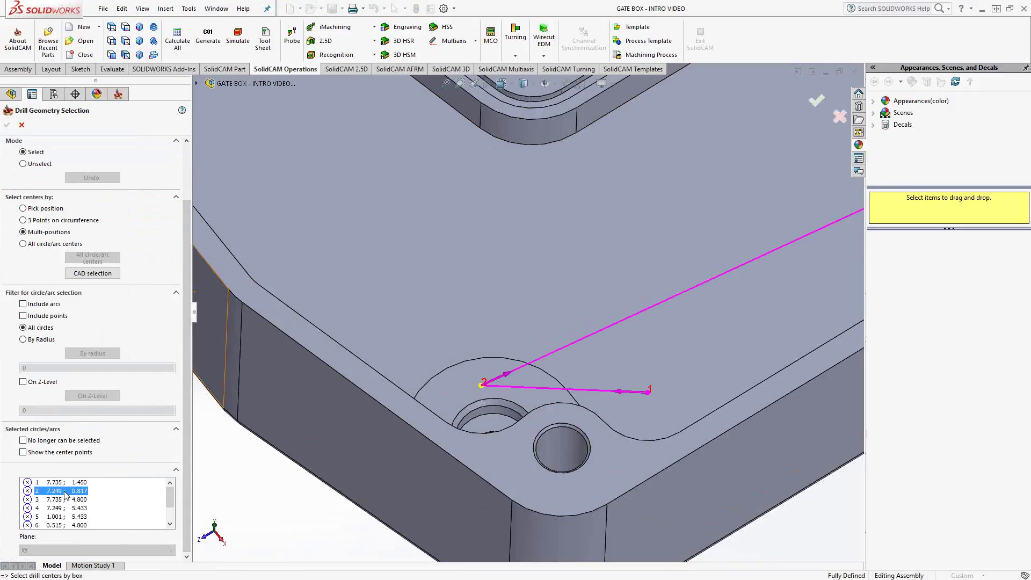
{"action": "left_click", "coordinate": [56, 500]}
{"action": "left_click", "coordinate": [54, 492]}
{"action": "left_click", "coordinate": [53, 483]}
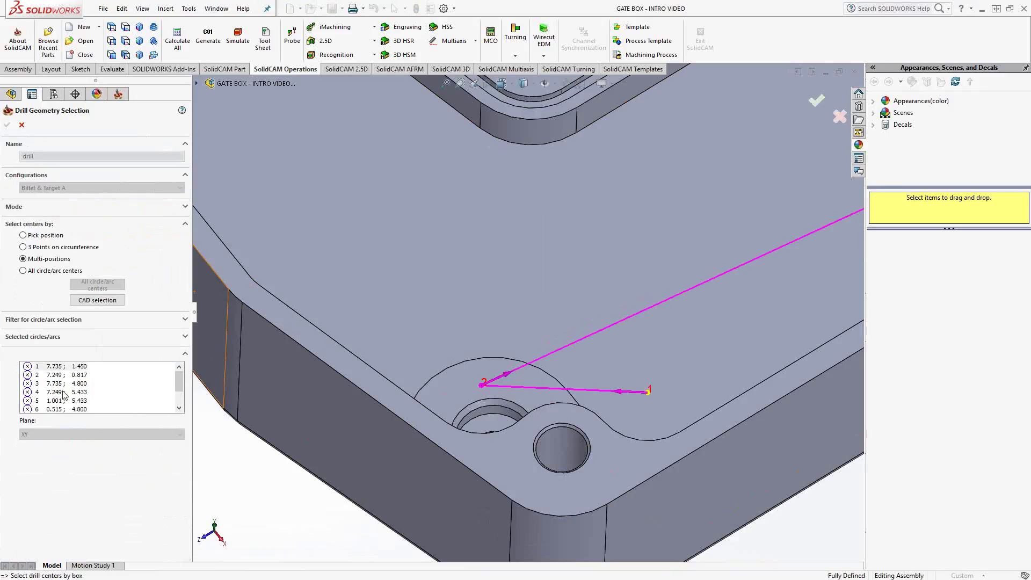
{"action": "left_click", "coordinate": [54, 366]}
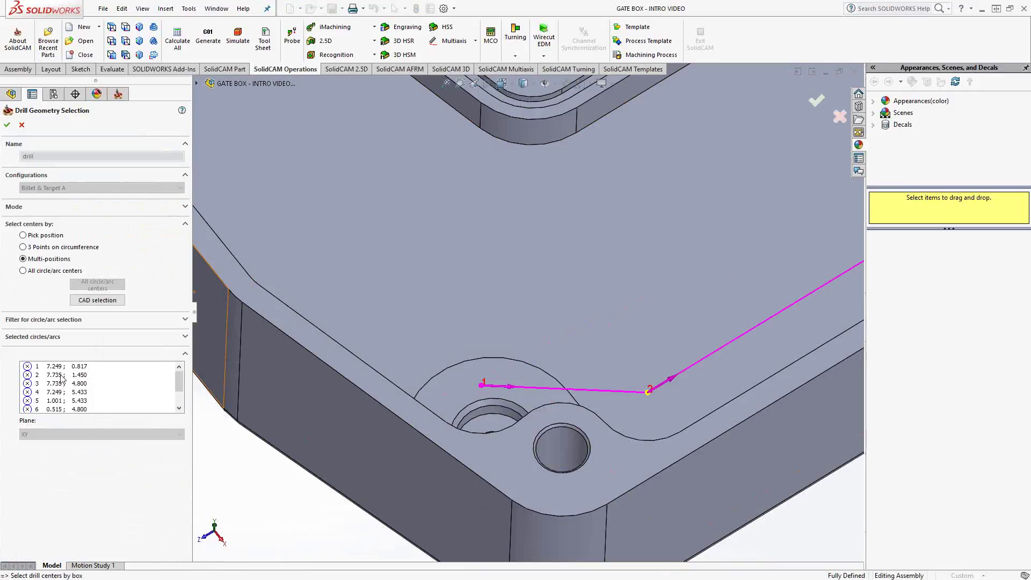
{"action": "left_click_drag", "start_coordinate": [62, 378], "coordinate": [661, 381]}
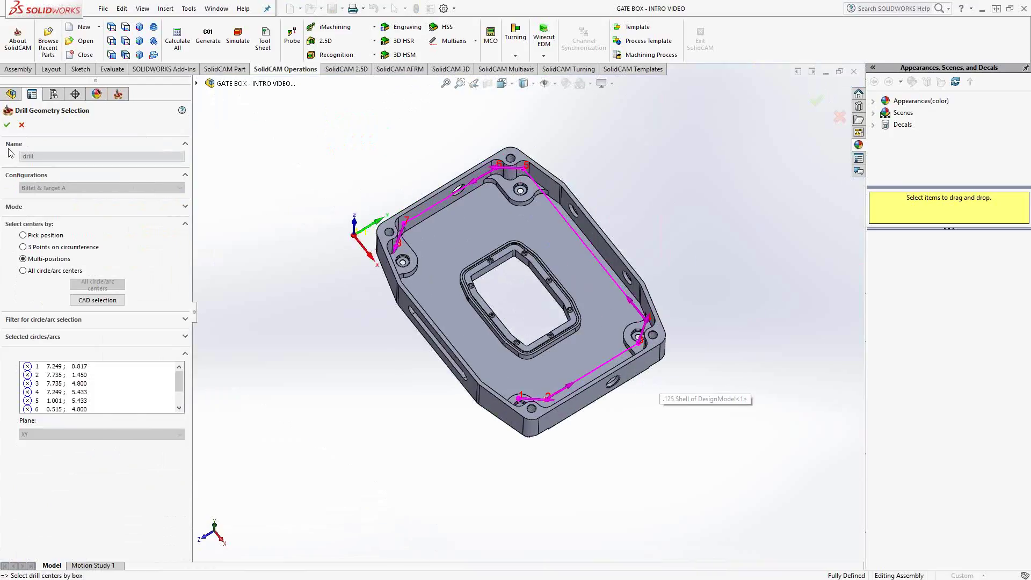
{"action": "left_click", "coordinate": [7, 125]}
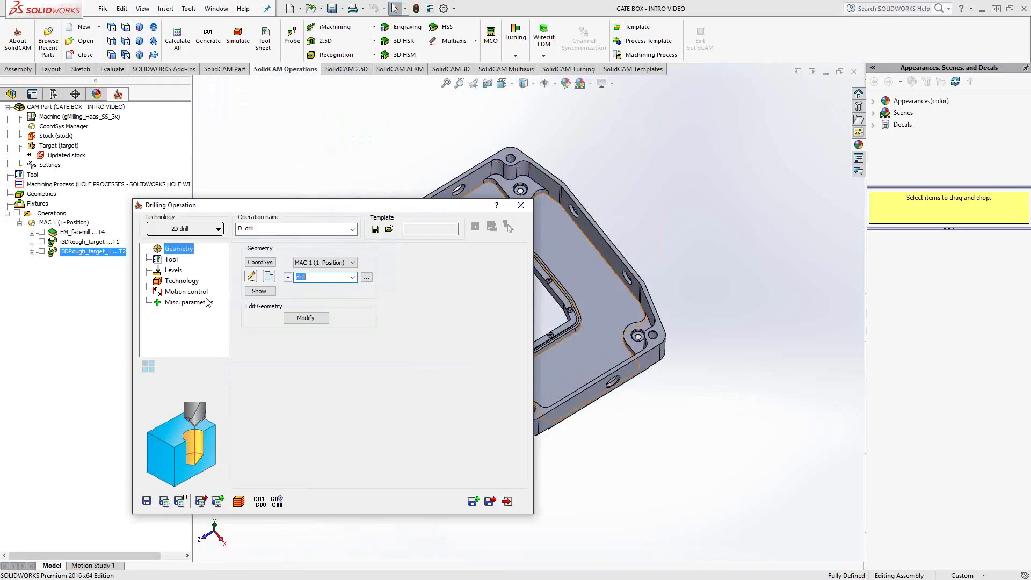
- Assign tool 7, the 0.5156-inch 33/64 Drill, from the tool table
{"action": "left_click", "coordinate": [171, 259]}
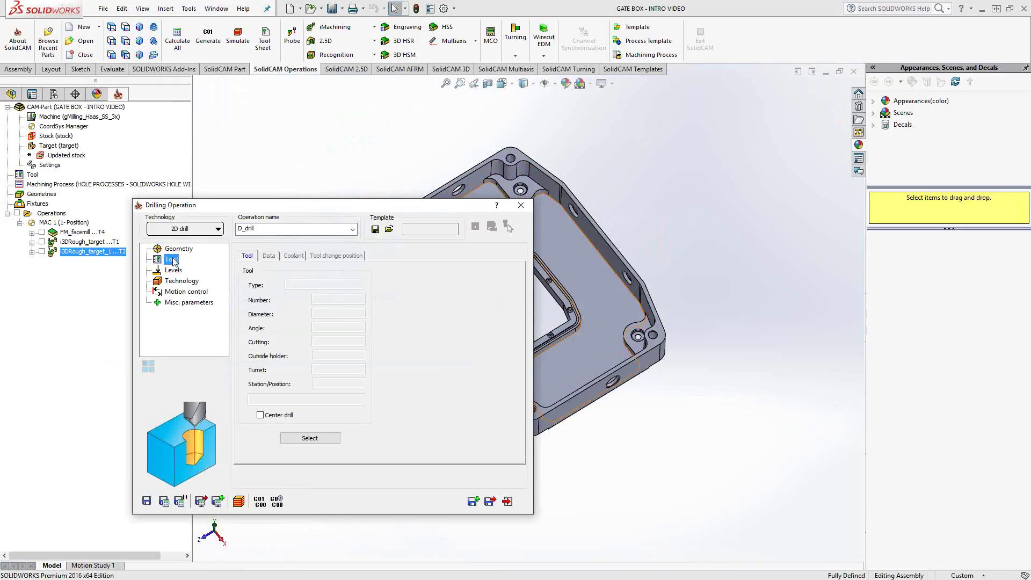
{"action": "left_click", "coordinate": [311, 438]}
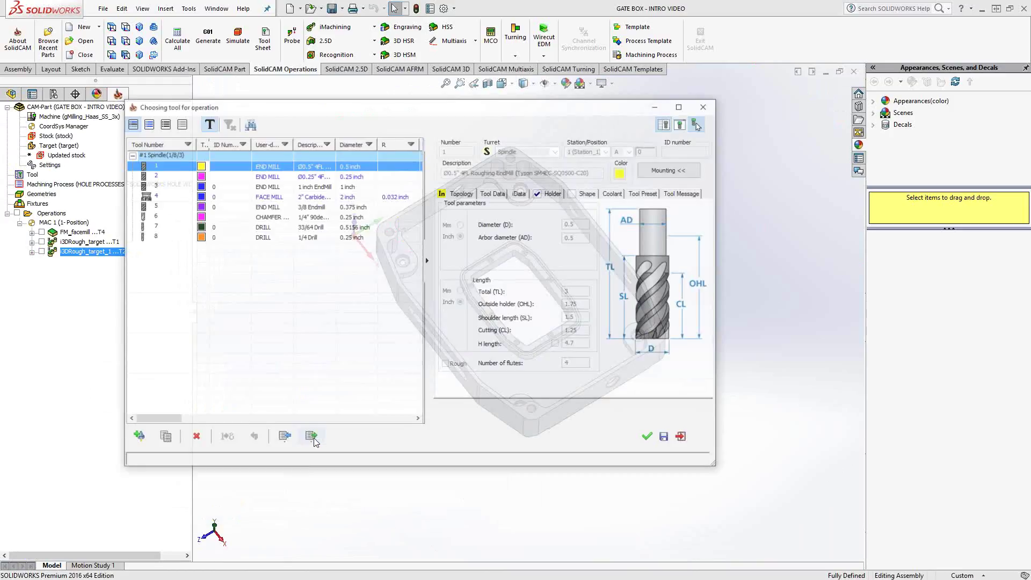
{"action": "left_click", "coordinate": [314, 227]}
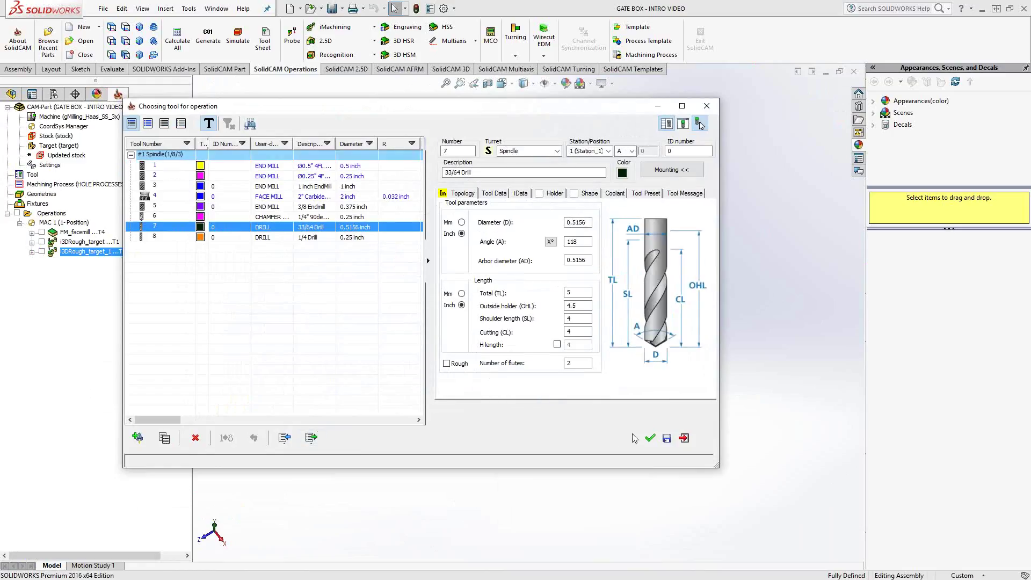
{"action": "left_click", "coordinate": [650, 438]}
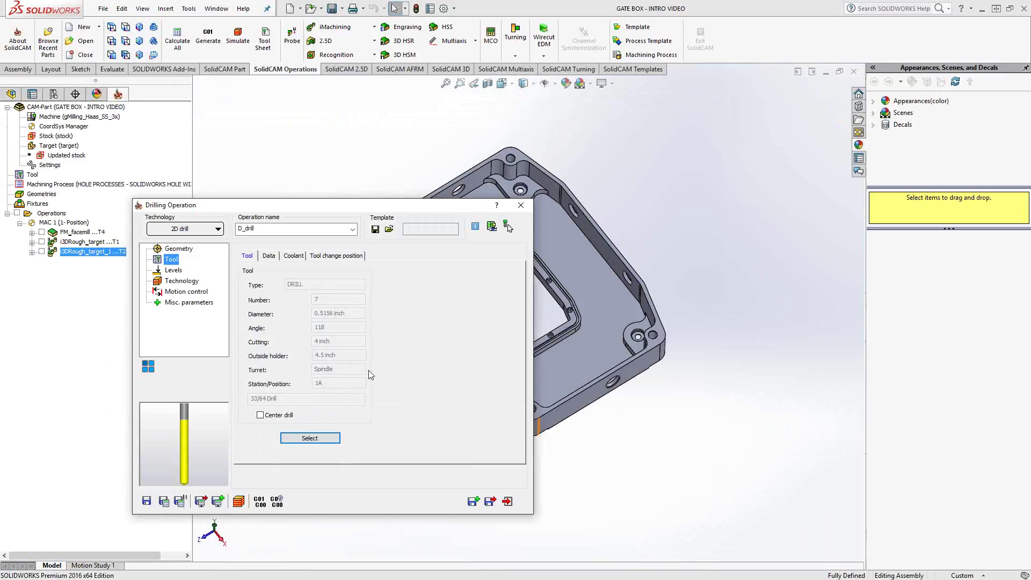
- Set the upper level to -0.025 by picking the top face
{"action": "left_click", "coordinate": [170, 271]}
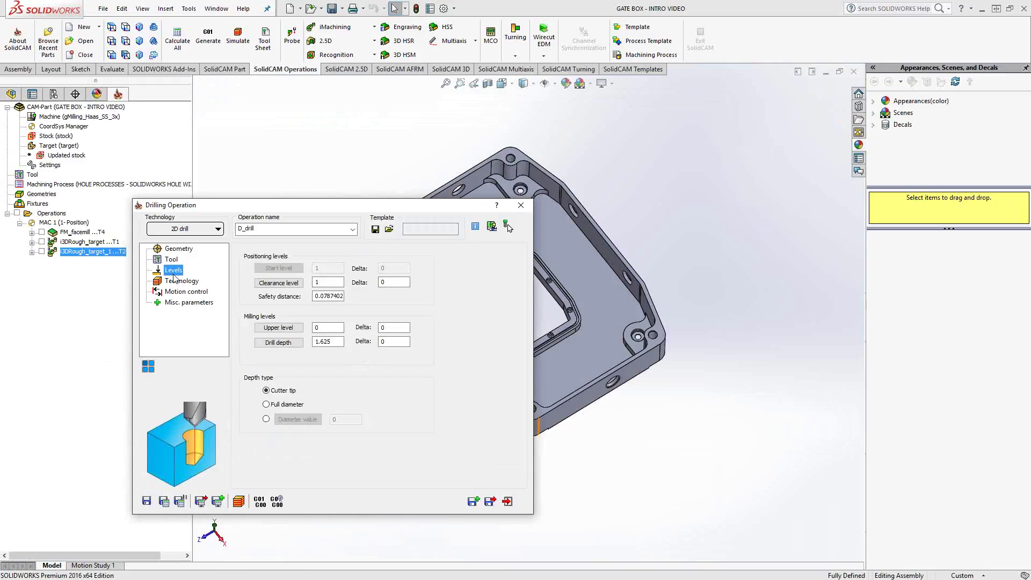
{"action": "left_click", "coordinate": [293, 330]}
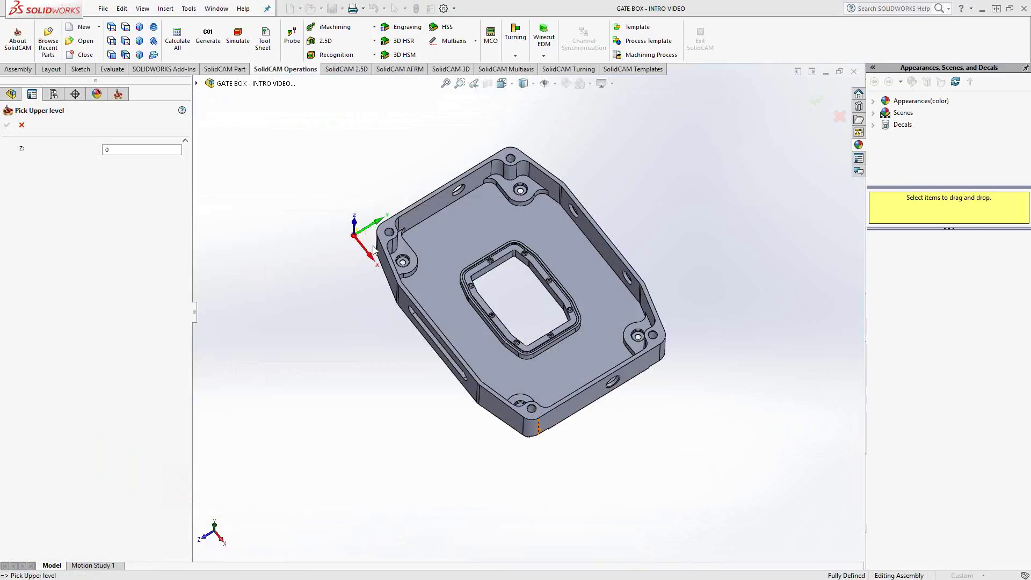
{"action": "scroll", "coordinate": [439, 262], "scroll_direction": "down", "scroll_amount": 5}
{"action": "left_click", "coordinate": [439, 262]}
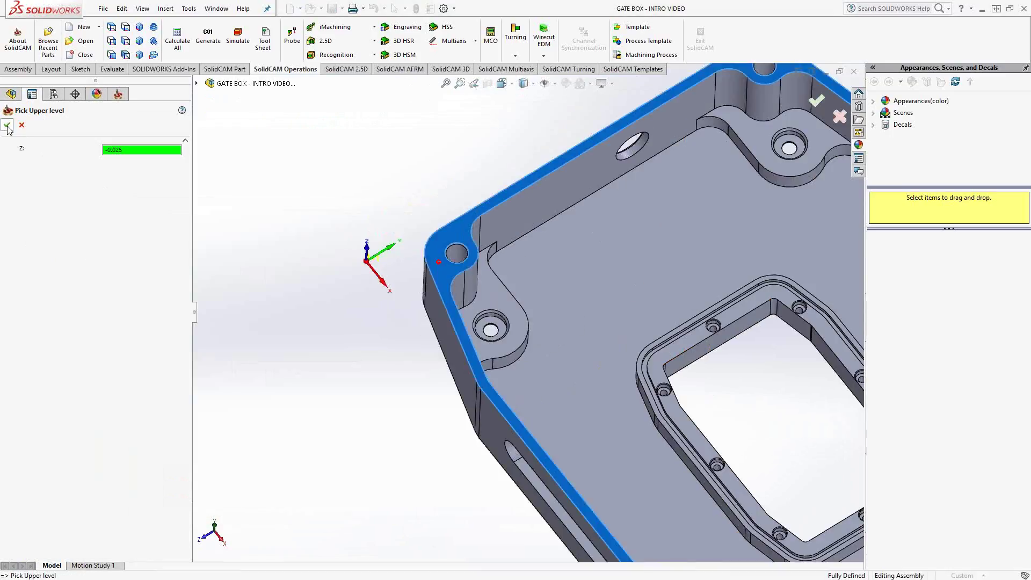
{"action": "left_click", "coordinate": [7, 125]}
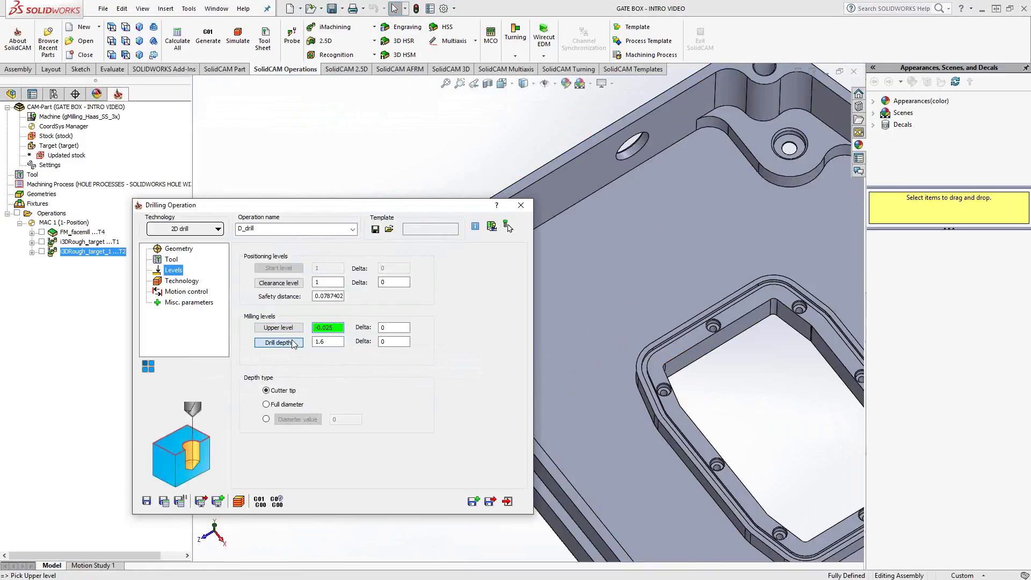
- Set the drill depth to 0.875 by picking the corner boss face
{"action": "left_click", "coordinate": [294, 343]}
{"action": "middle_click_drag", "start_coordinate": [417, 435], "coordinate": [386, 416]}
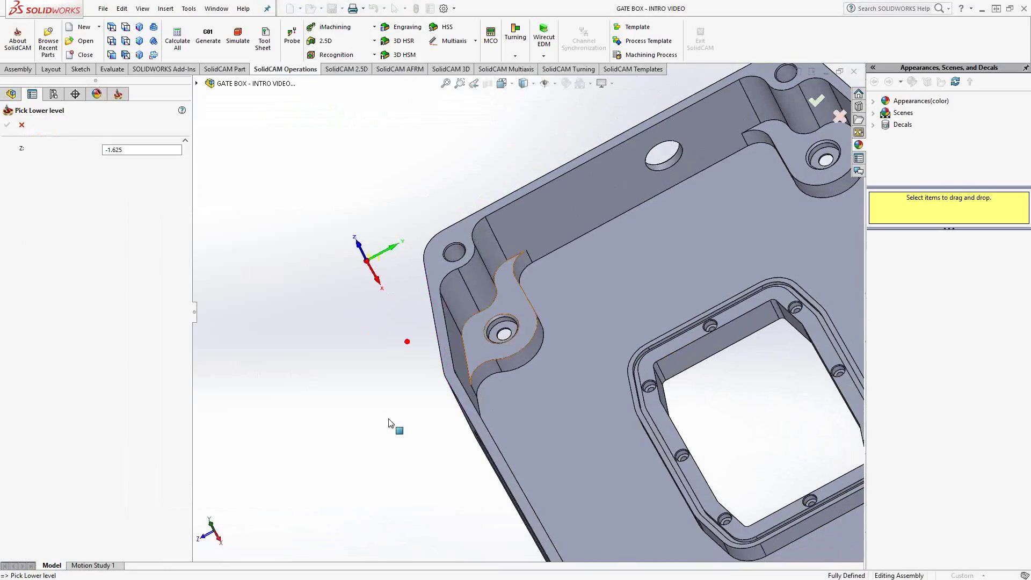
{"action": "left_click", "coordinate": [511, 299]}
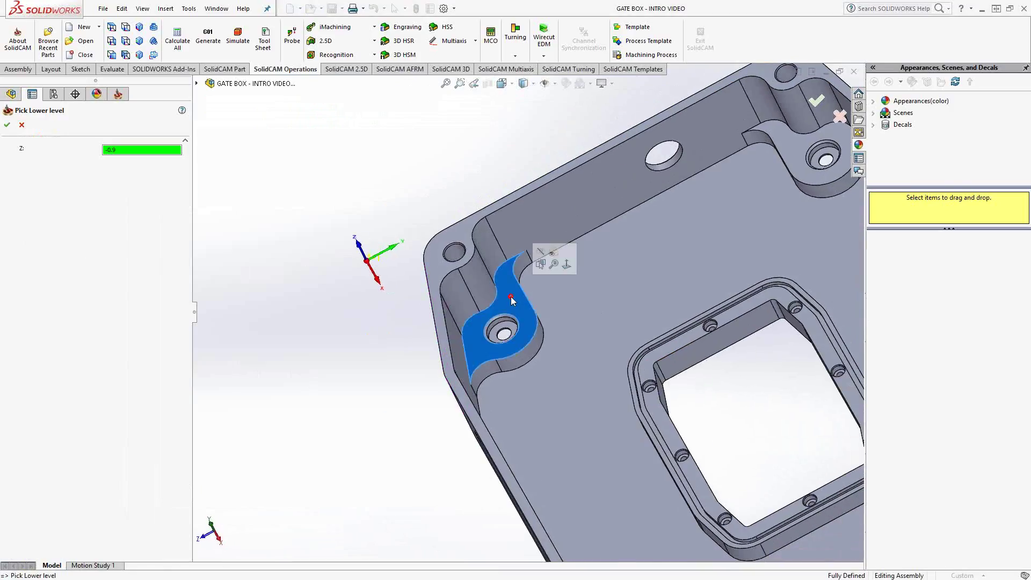
{"action": "left_click", "coordinate": [8, 125]}
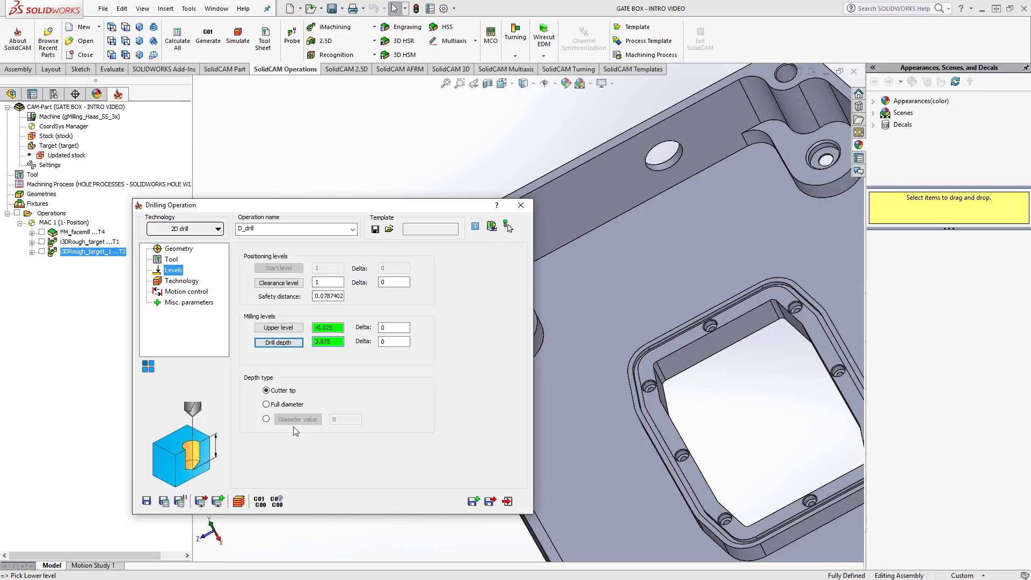
- Set the depth type to Full diameter, then to Diameter value 0.5156
{"action": "left_click", "coordinate": [266, 405]}
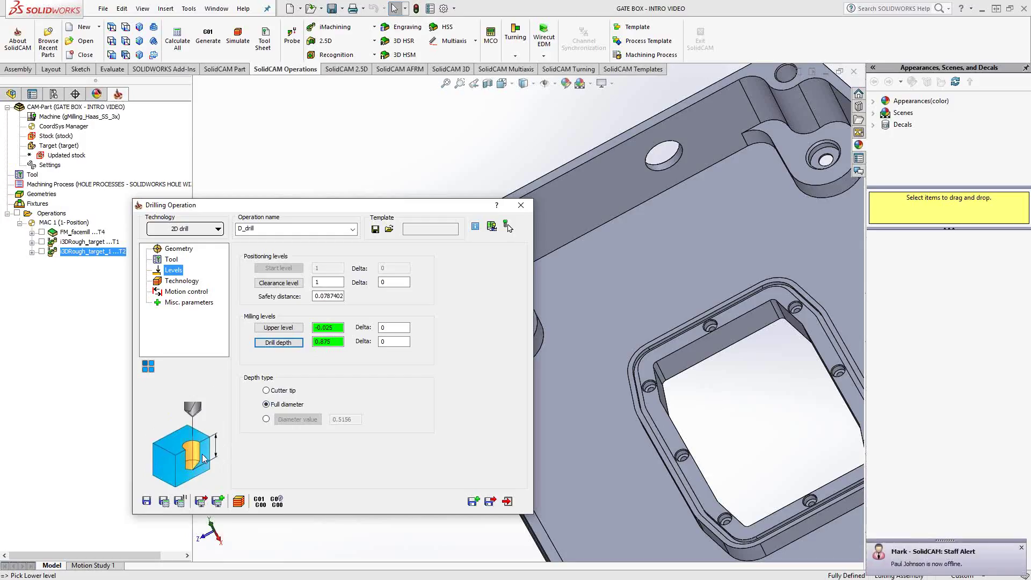
{"action": "left_click", "coordinate": [267, 419]}
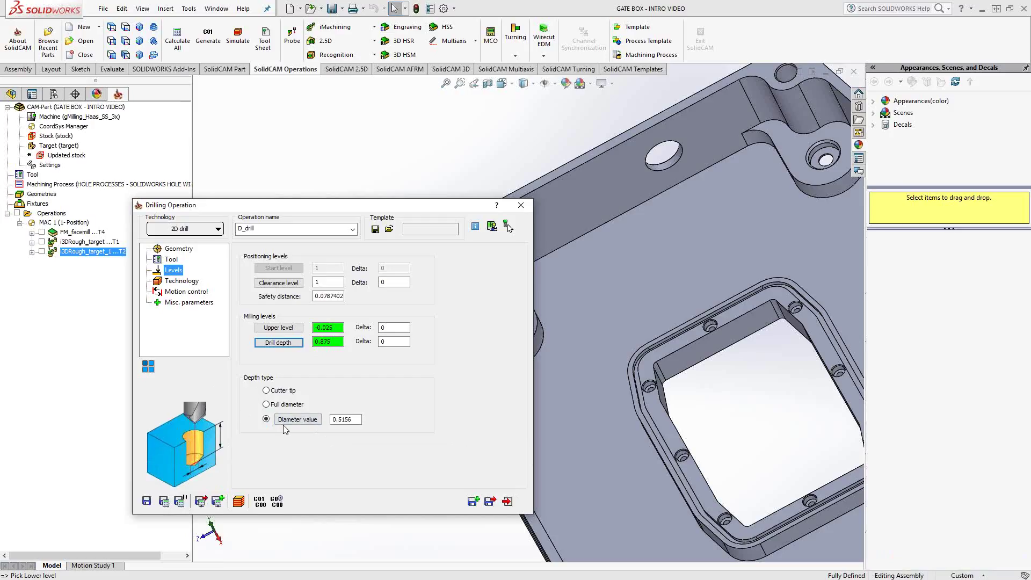
- Measure the corner hole's 0.275 diameter, then switch the depth type back to Cutter tip
{"action": "left_click", "coordinate": [301, 420]}
{"action": "left_click", "coordinate": [302, 420]}
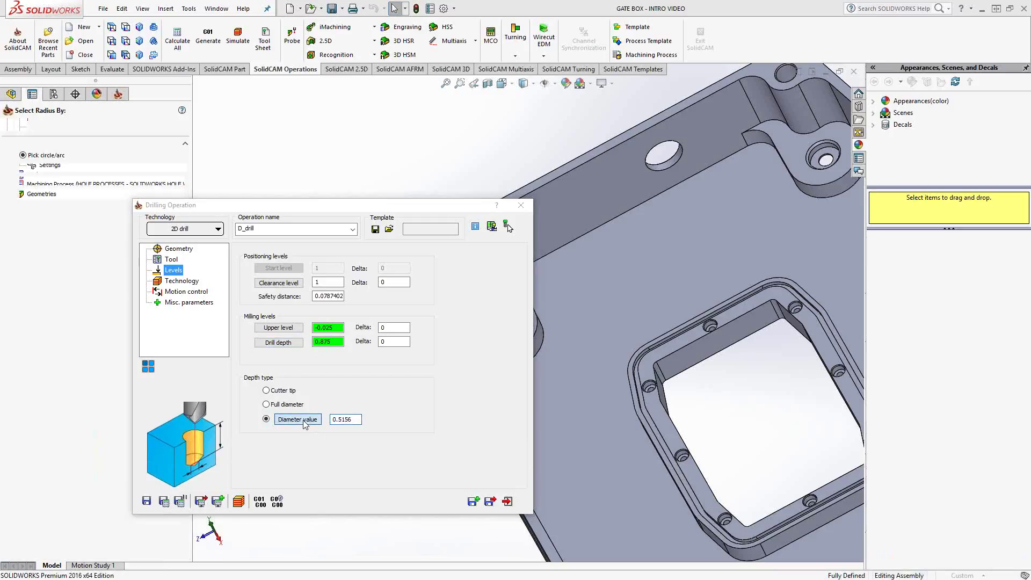
{"action": "scroll", "coordinate": [436, 328], "scroll_direction": "down", "scroll_amount": 5}
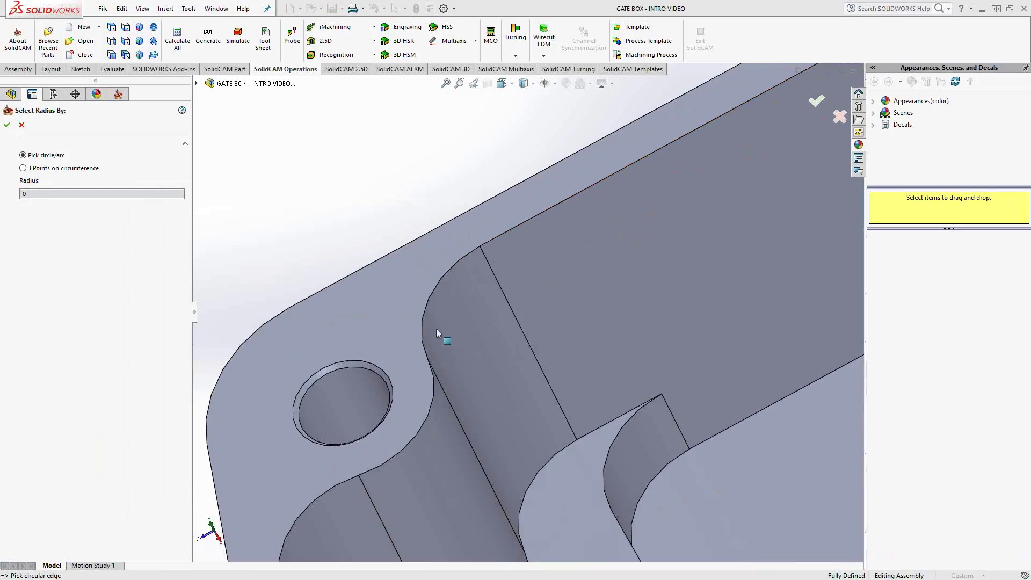
{"action": "left_click", "coordinate": [374, 368]}
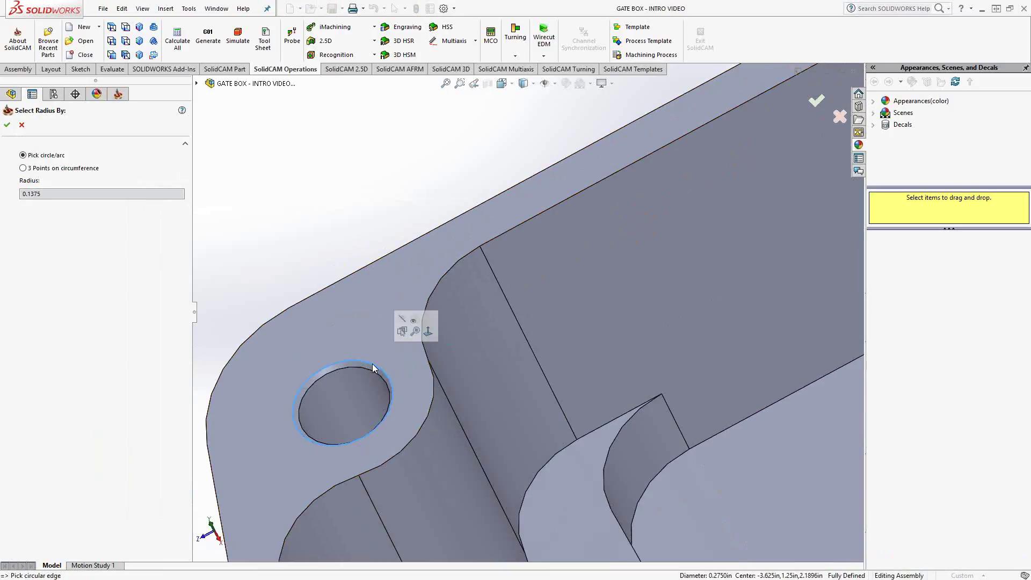
{"action": "left_click", "coordinate": [6, 125]}
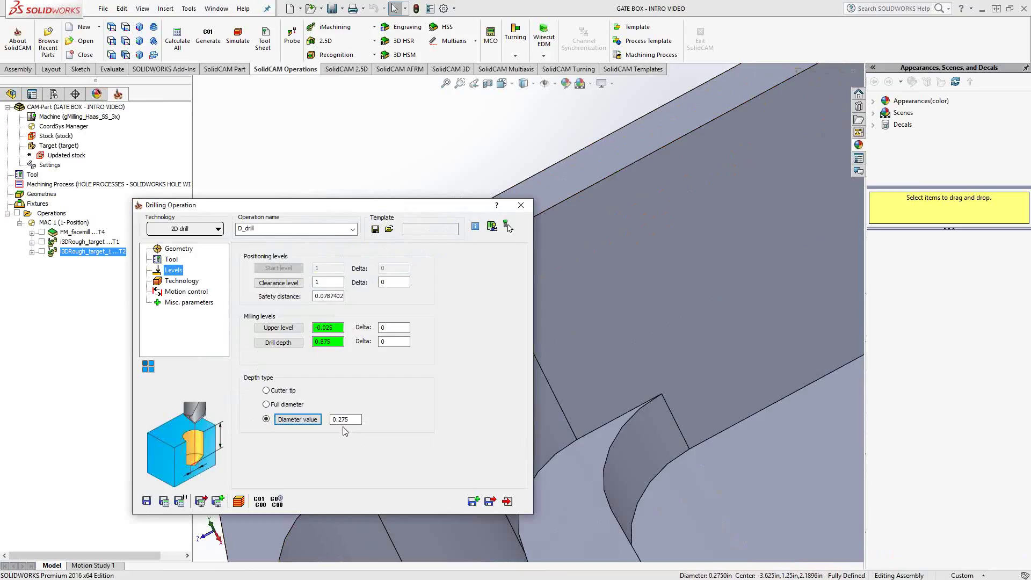
{"action": "left_click", "coordinate": [266, 391]}
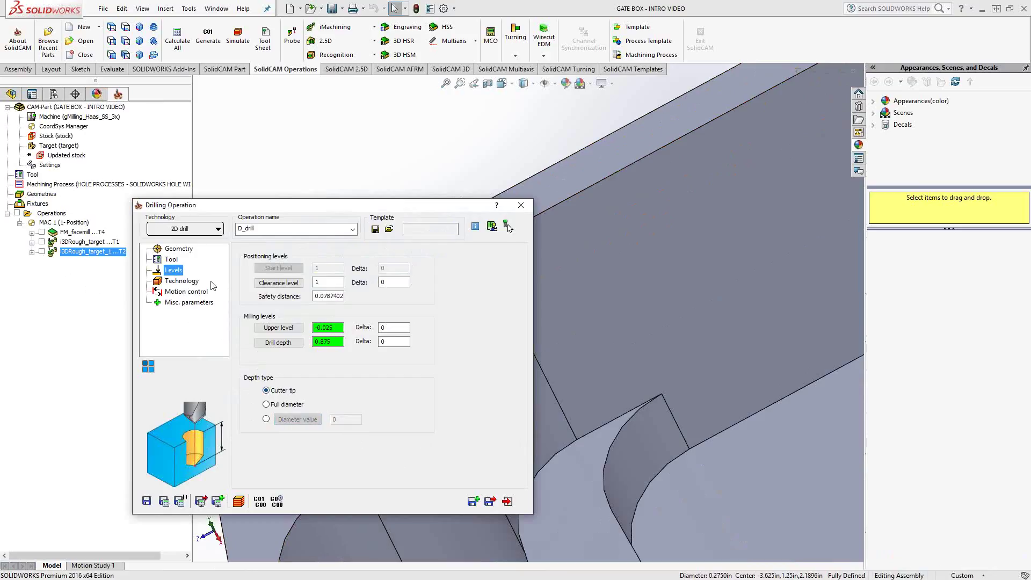
- Review Shortest distance and Advanced circular hole sorting, then keep Default sorting
{"action": "left_click", "coordinate": [180, 282]}
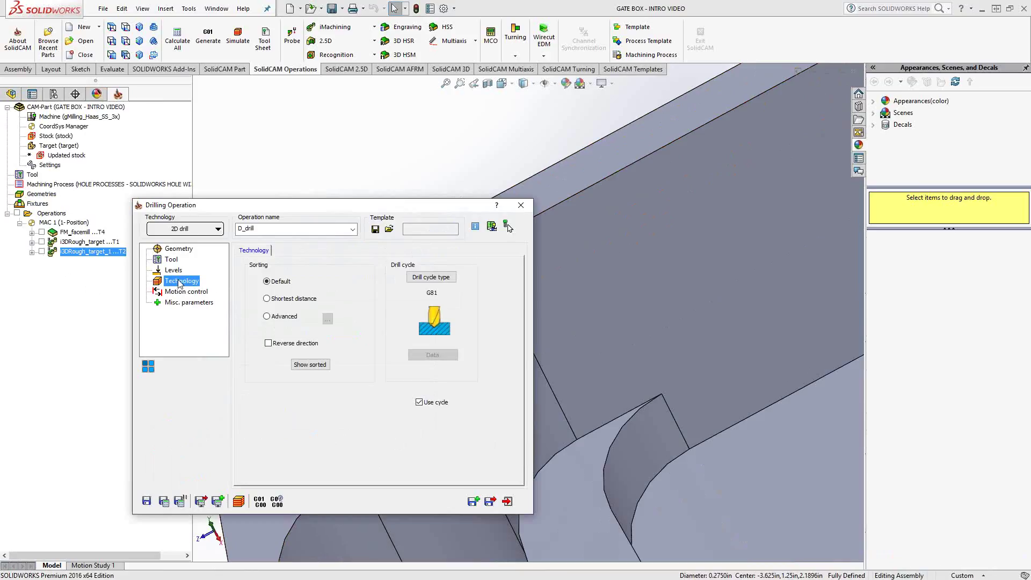
{"action": "mouse_move", "coordinate": [278, 294]}
{"action": "left_click", "coordinate": [267, 318]}
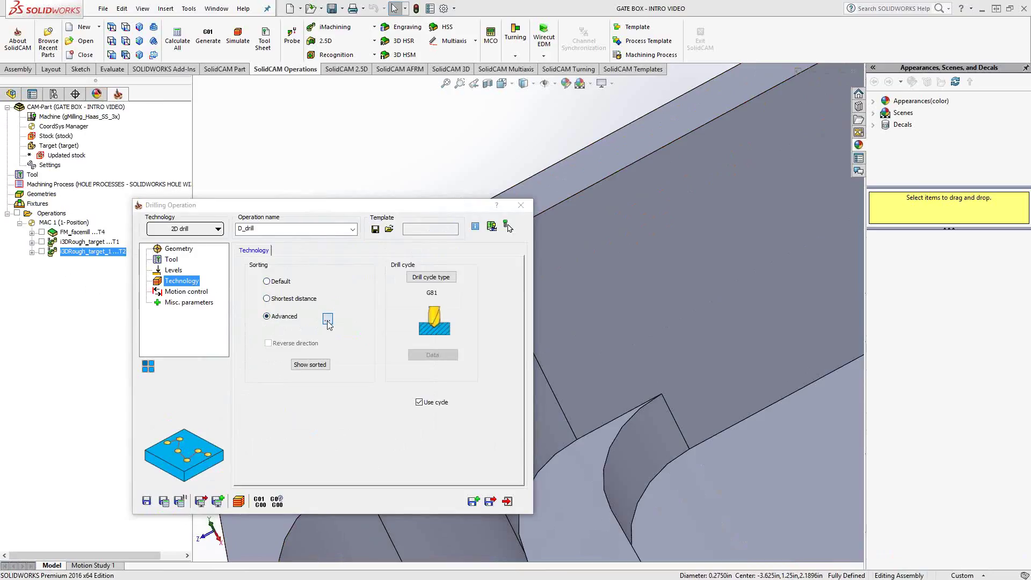
{"action": "left_click", "coordinate": [328, 320]}
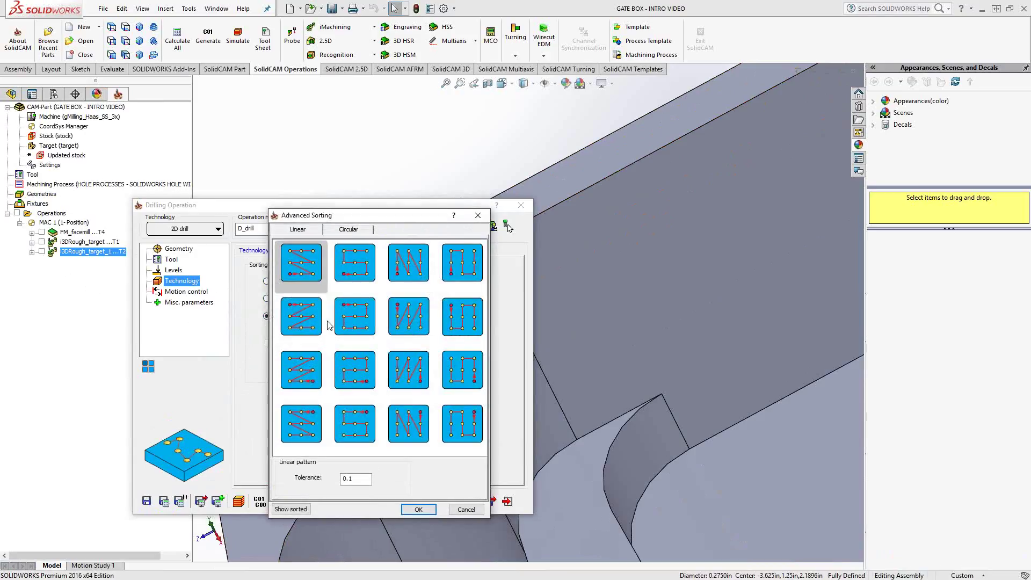
{"action": "left_click", "coordinate": [350, 230]}
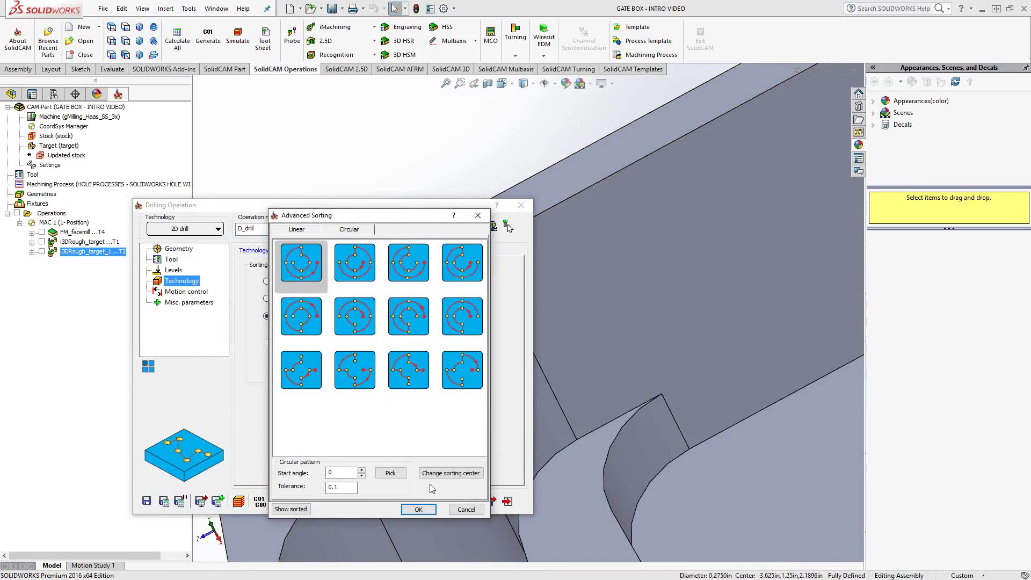
{"action": "left_click", "coordinate": [418, 509]}
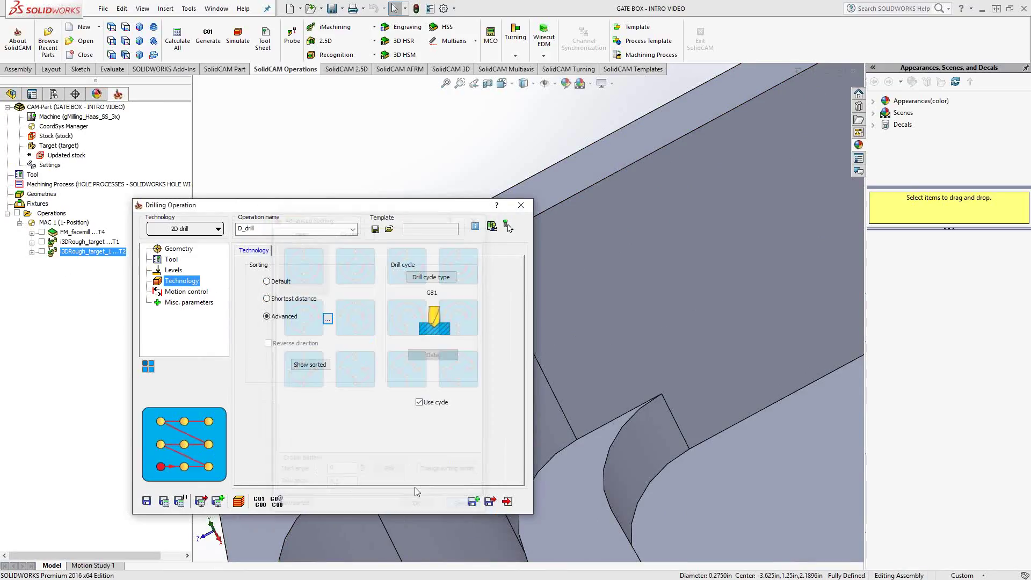
{"action": "left_click", "coordinate": [267, 282]}
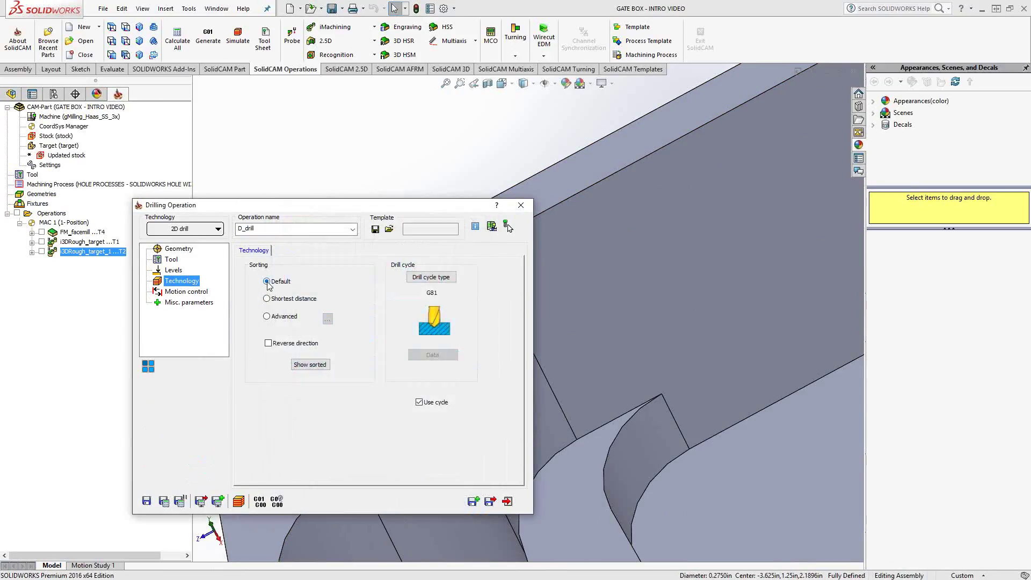
- Switch the drill cycle from G81 to G83 peck drilling
{"action": "left_click", "coordinate": [444, 278]}
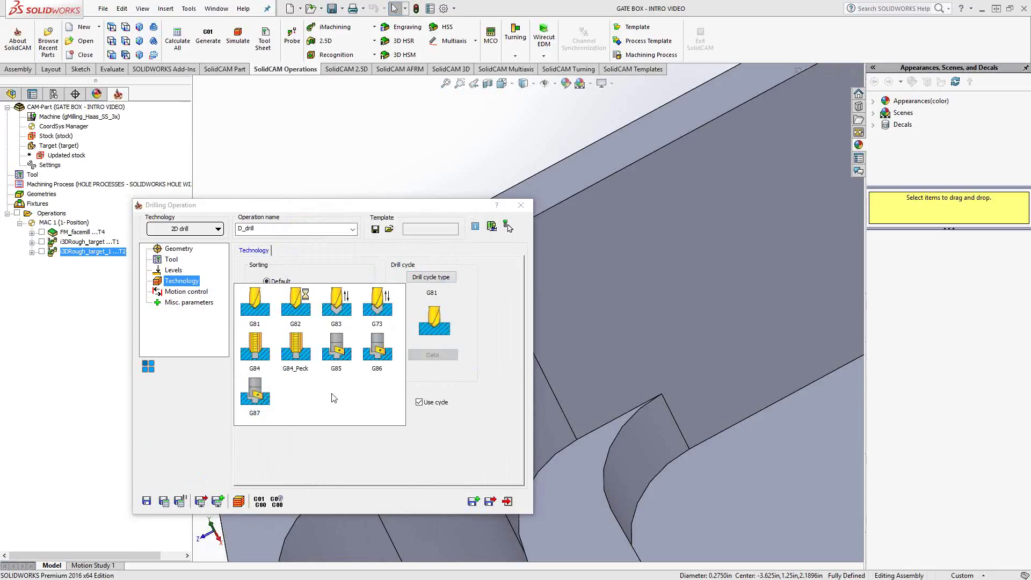
{"action": "left_click", "coordinate": [337, 301]}
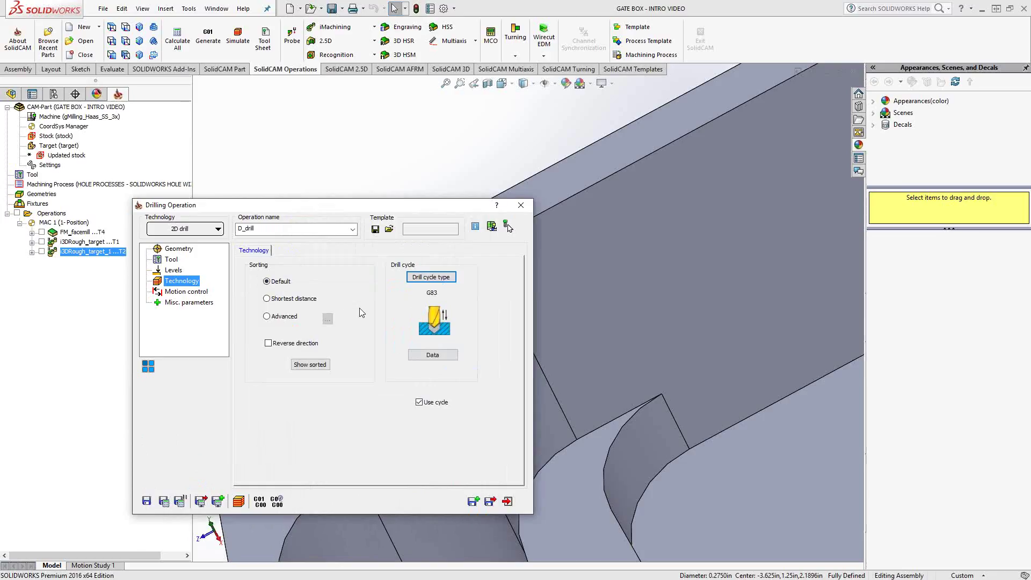
- Set the G83 Q_Peck to 0.05 and Full retract to No
{"action": "left_click", "coordinate": [433, 354]}
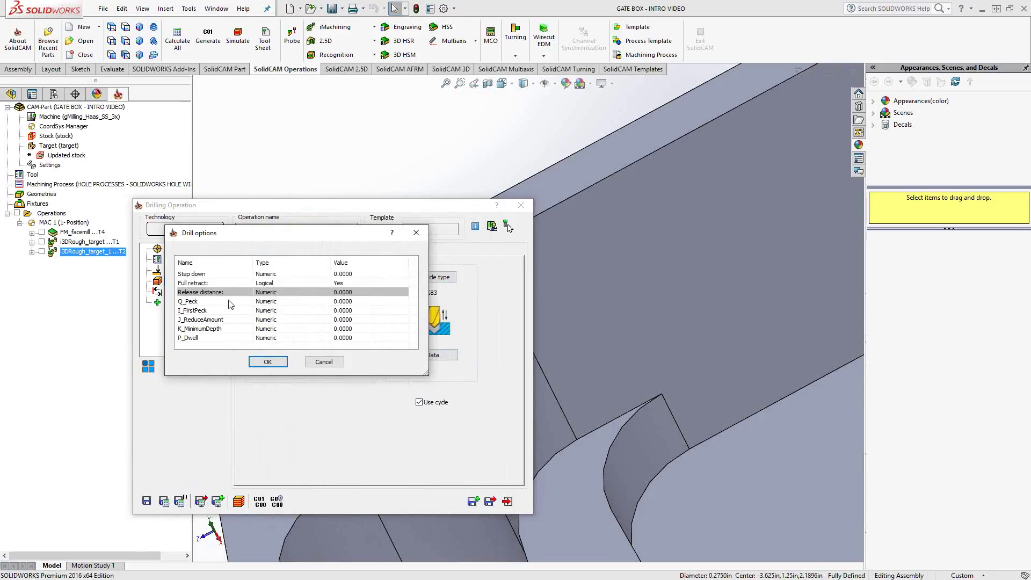
{"action": "double_click", "coordinate": [353, 302]}
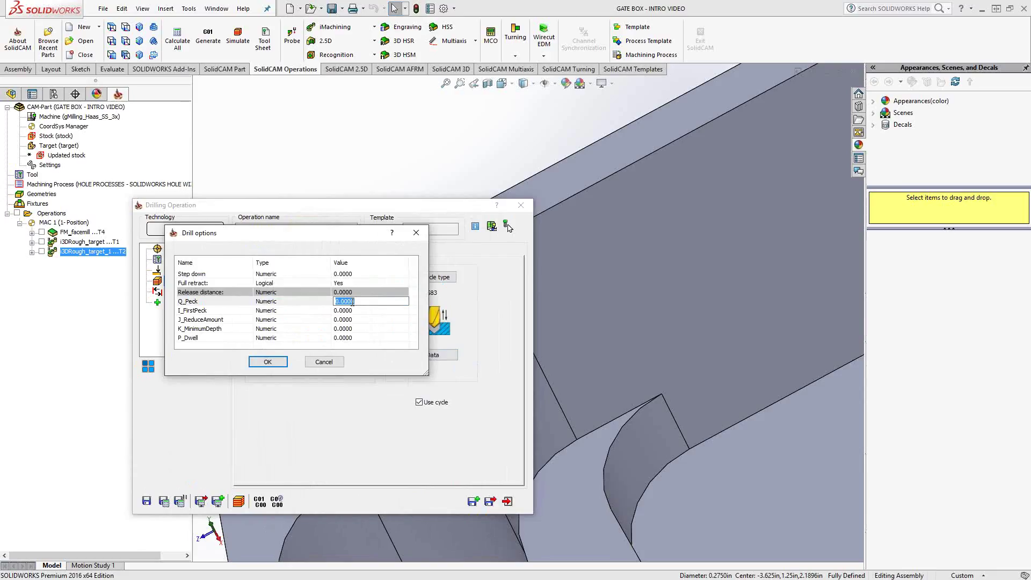
{"action": "type", "text": ".5"}
{"action": "key", "text": "BackSpace"}
{"action": "type", "text": "05"}
{"action": "left_click", "coordinate": [351, 283]}
{"action": "left_click", "coordinate": [351, 284]}
{"action": "left_click", "coordinate": [341, 306]}
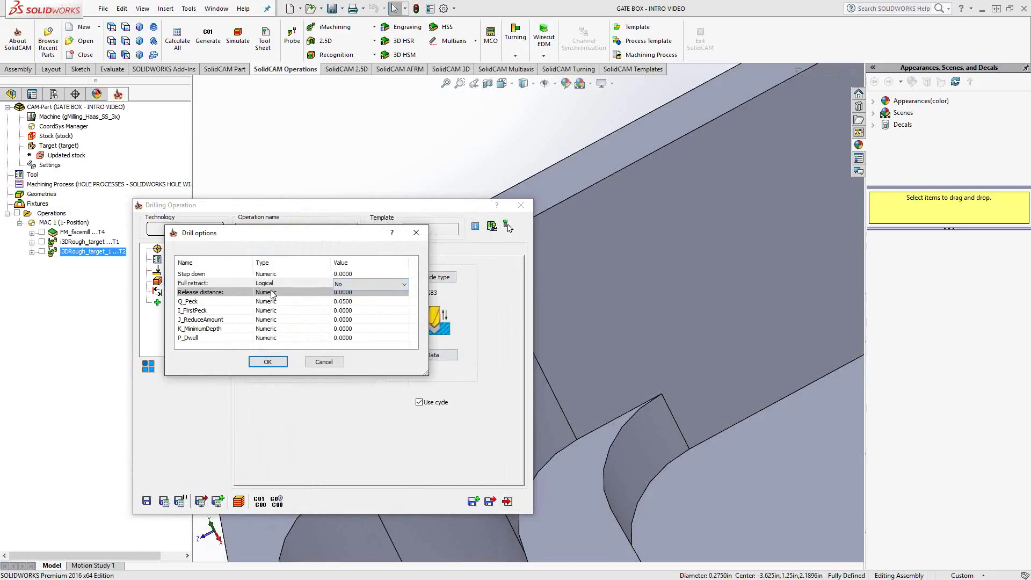
- Set Step down to 0.05, then save and calculate the D_drill operation
{"action": "left_click", "coordinate": [361, 273]}
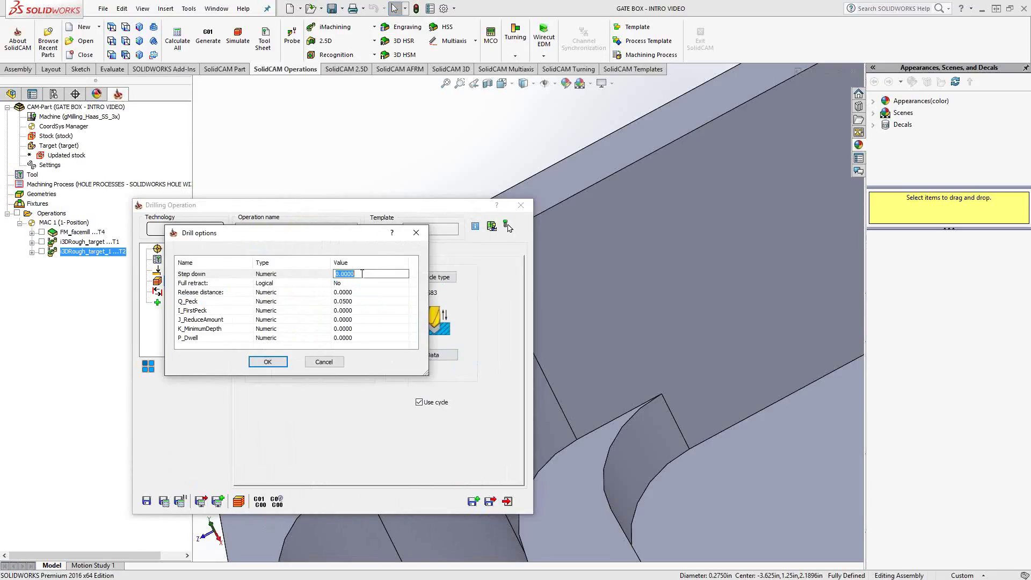
{"action": "type", "text": ".05"}
{"action": "left_click", "coordinate": [267, 361]}
{"action": "left_click", "coordinate": [164, 500]}
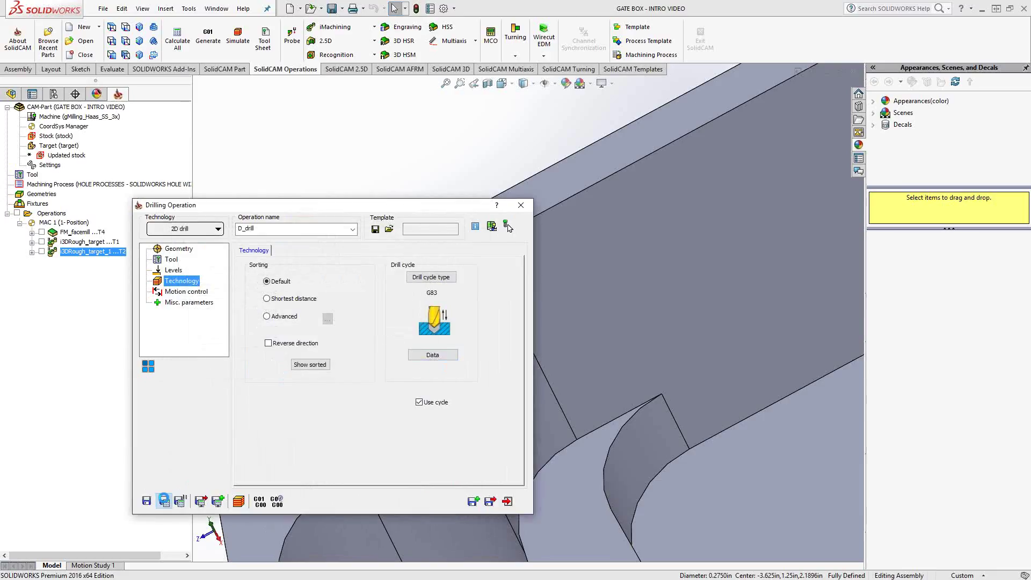
- Exit the Drilling Operation dialog and orbit the gate box to inspect the G83 peck toolpath in the corner holes
{"action": "left_click", "coordinate": [506, 501]}
{"action": "scroll", "coordinate": [566, 428], "scroll_direction": "up", "scroll_amount": 3}
{"action": "scroll", "coordinate": [581, 398], "scroll_direction": "down", "scroll_amount": 5}
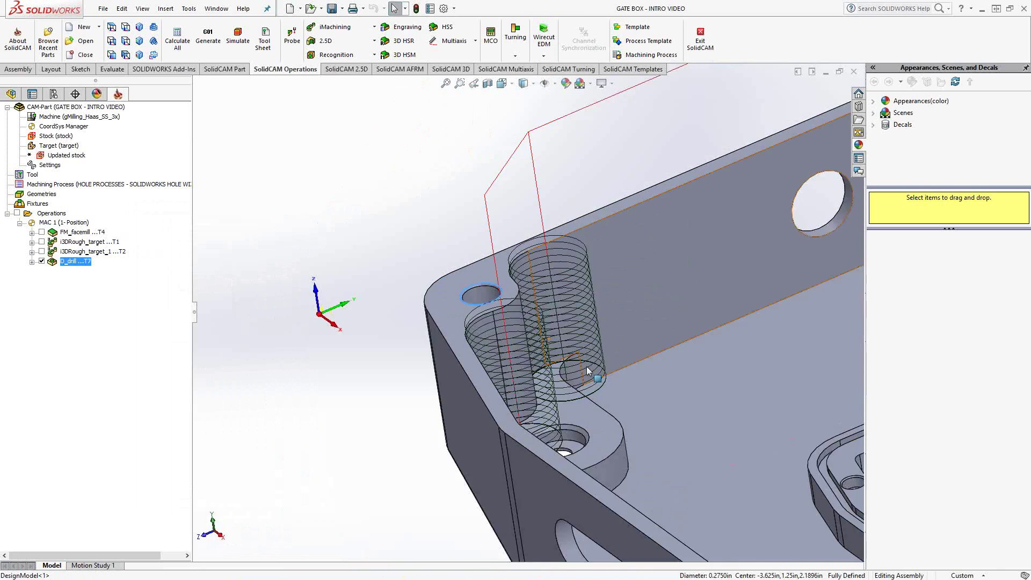
{"action": "middle_click_drag", "start_coordinate": [576, 385], "coordinate": [693, 344]}
{"action": "scroll", "coordinate": [643, 374], "scroll_direction": "down", "scroll_amount": 10}
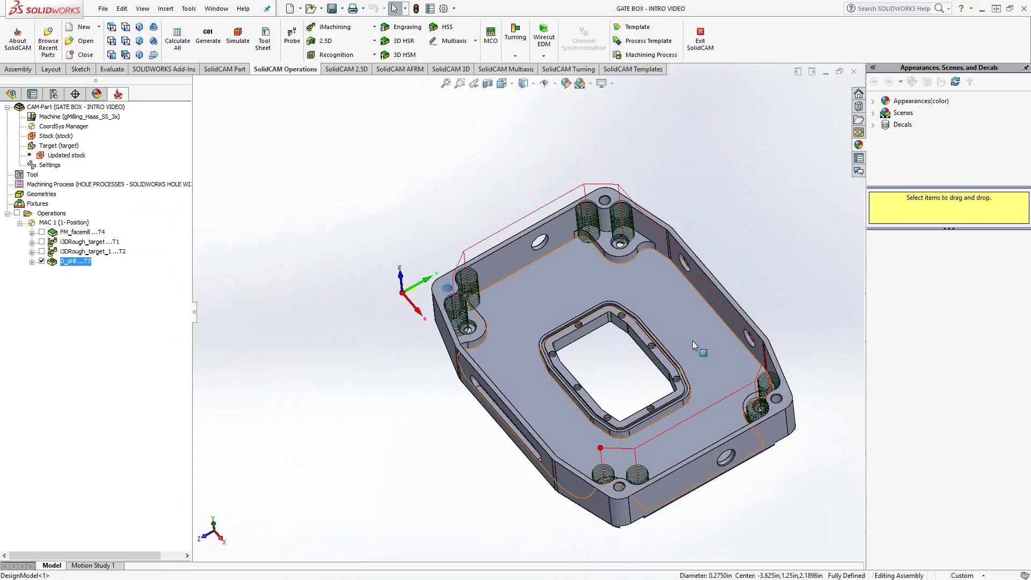